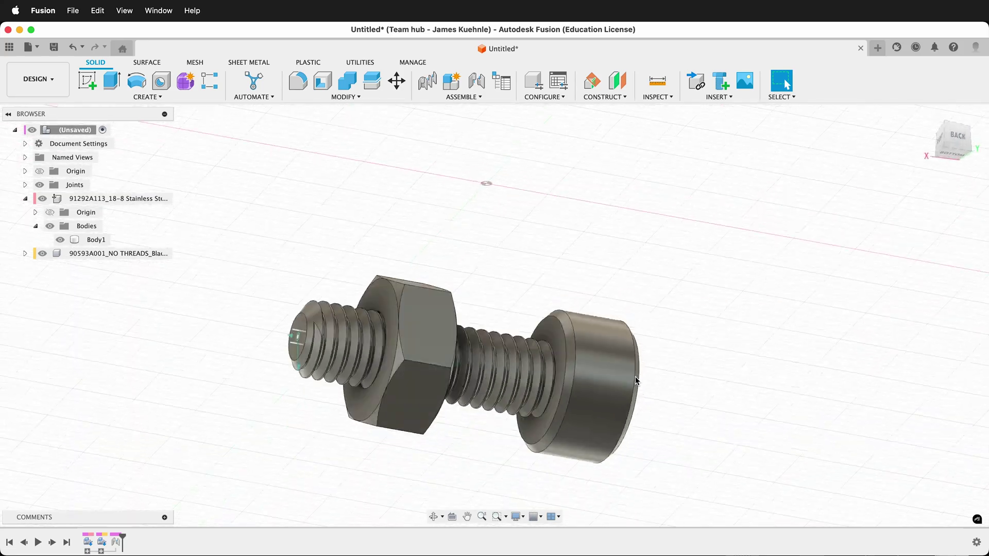
- Zoom around the finished screw-and-nut assembly to preview it
shift+scroll(636, 382, down, 10)
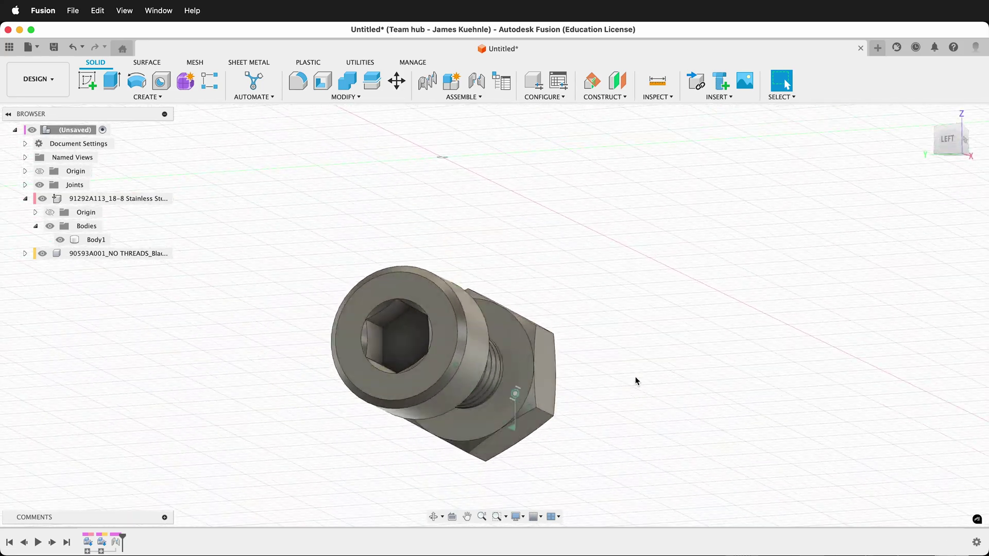
shift+scroll(635, 381, down, 10)
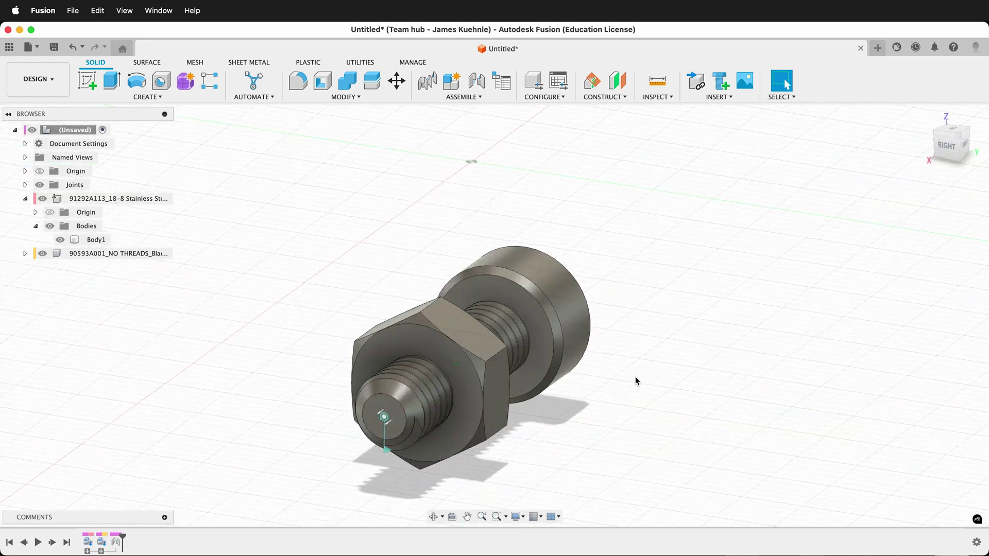
shift+scroll(635, 381, down, 10)
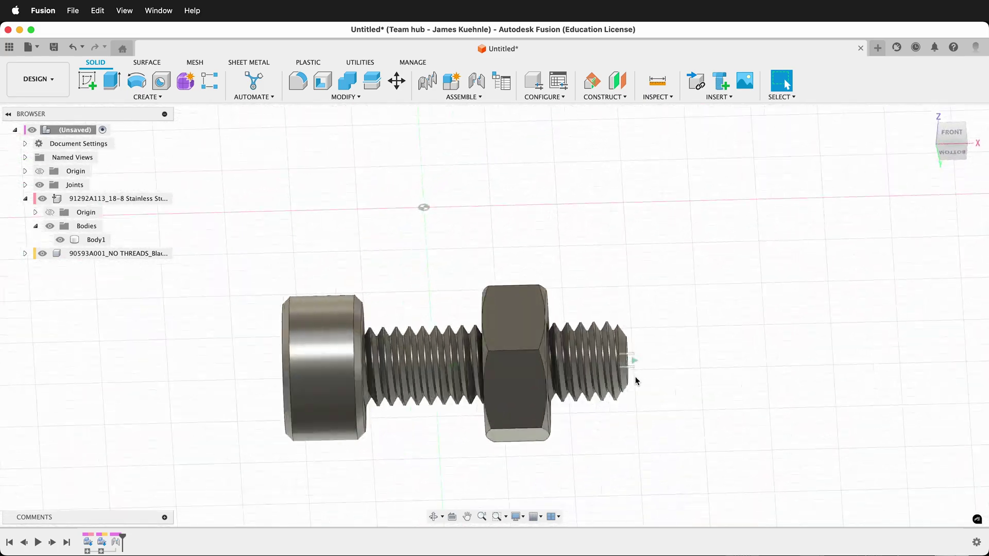
shift+scroll(636, 381, down, 10)
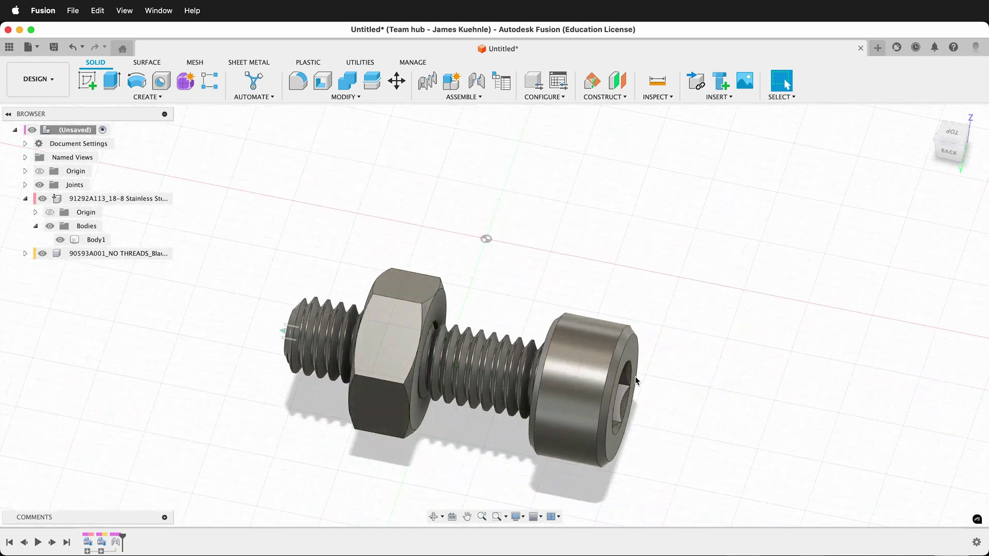
shift+scroll(635, 381, down, 5)
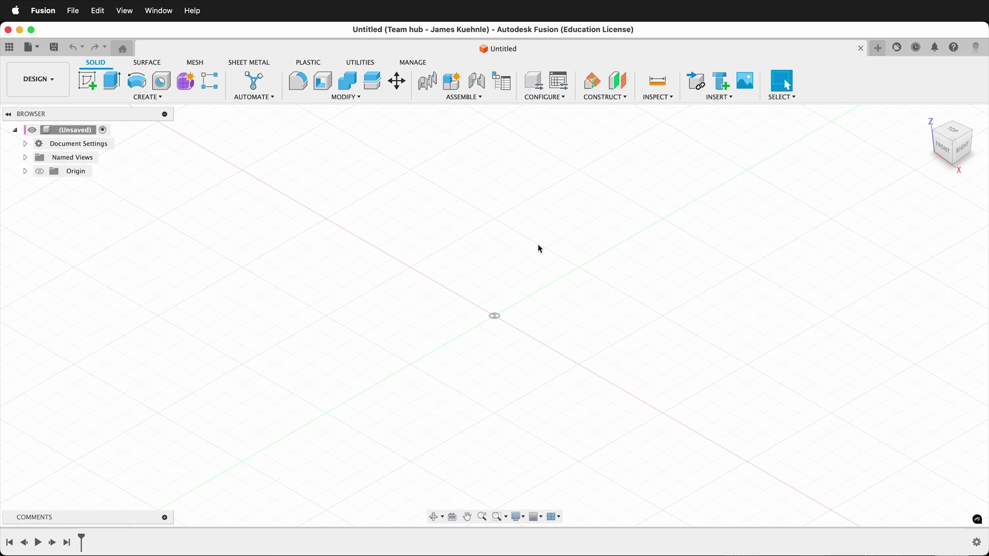
- Open the McMaster-Carr component catalog from the Insert menu
click(728, 98)
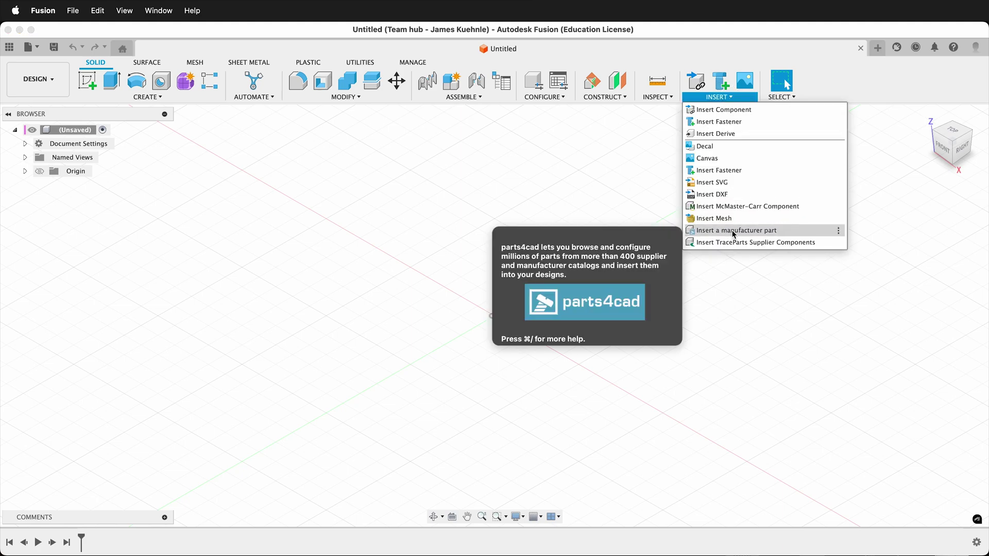
click(736, 205)
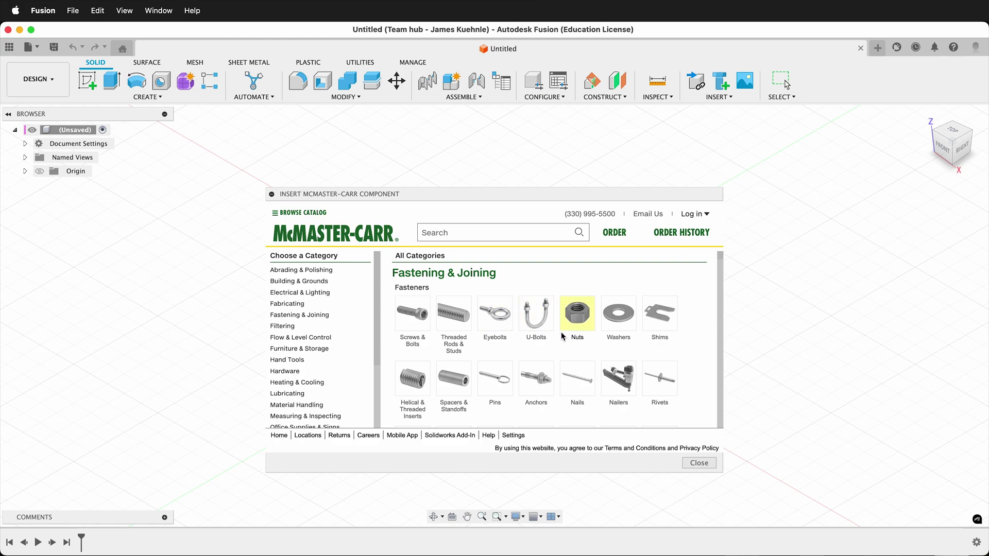
- Browse Screws & Bolts filtered to Metric and scroll to the 18-8 stainless socket head screws
scroll(561, 333, down, 10)
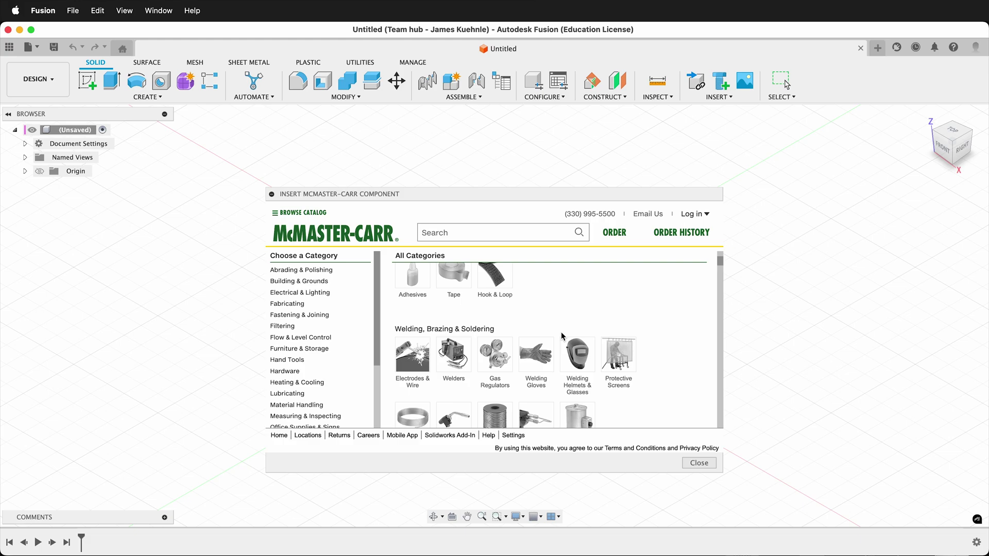
scroll(561, 333, up, 10)
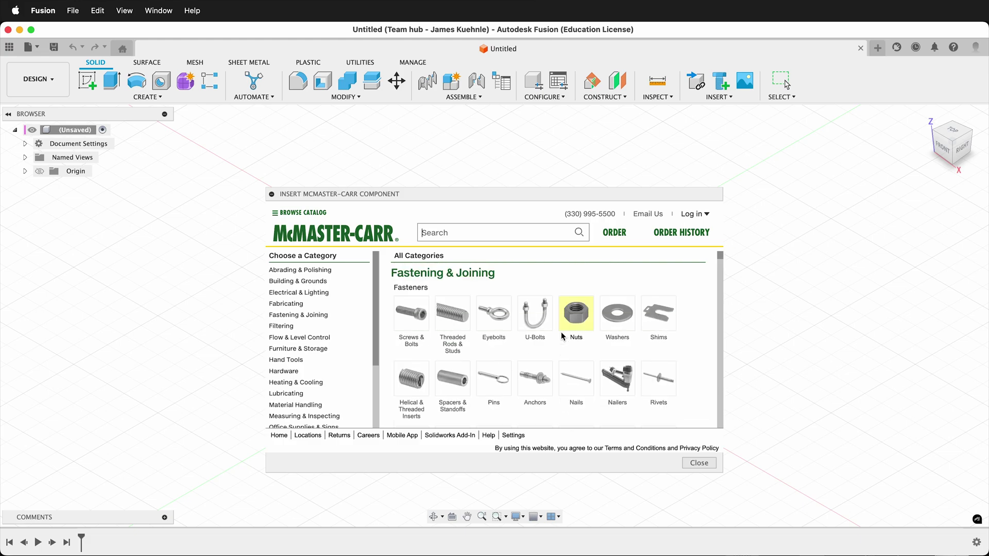
click(416, 319)
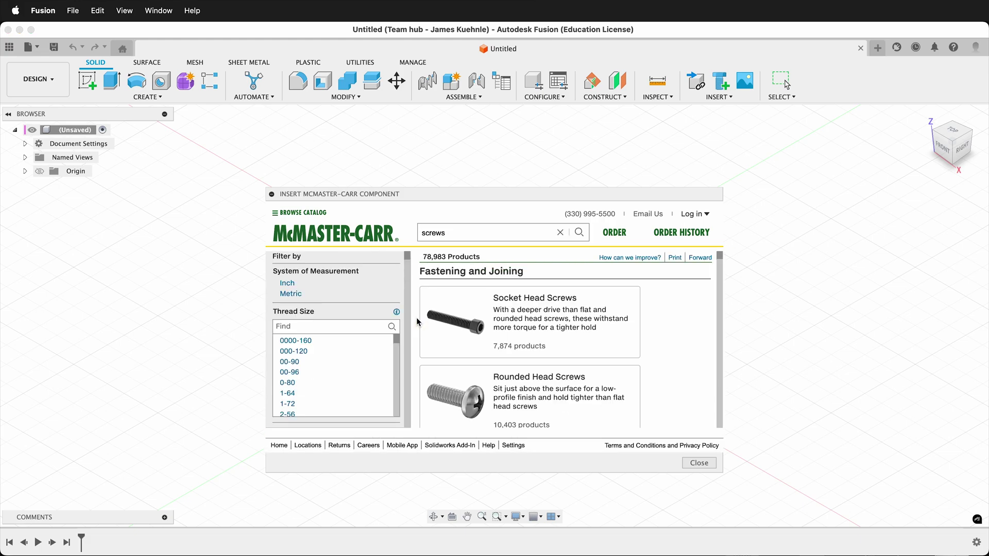
click(337, 296)
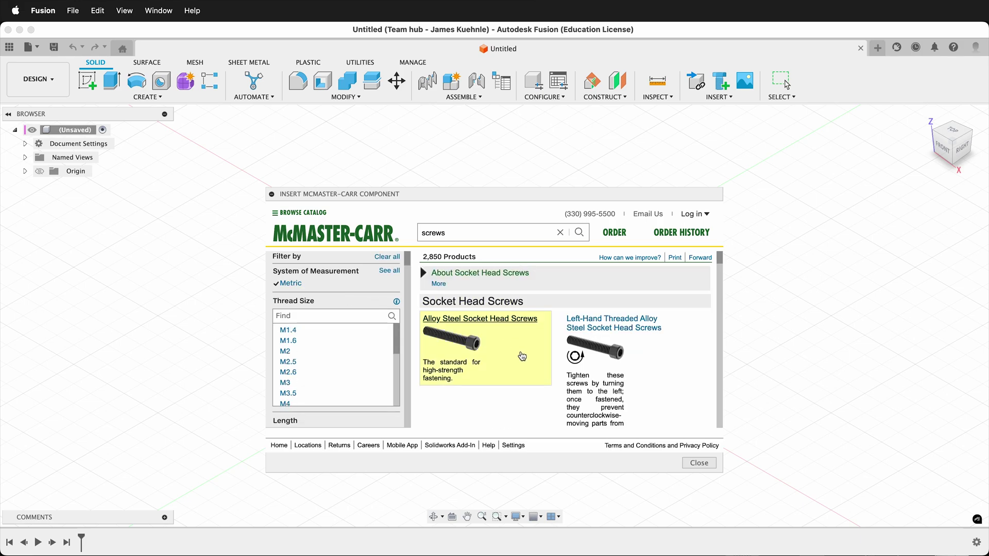
scroll(521, 354, down, 3)
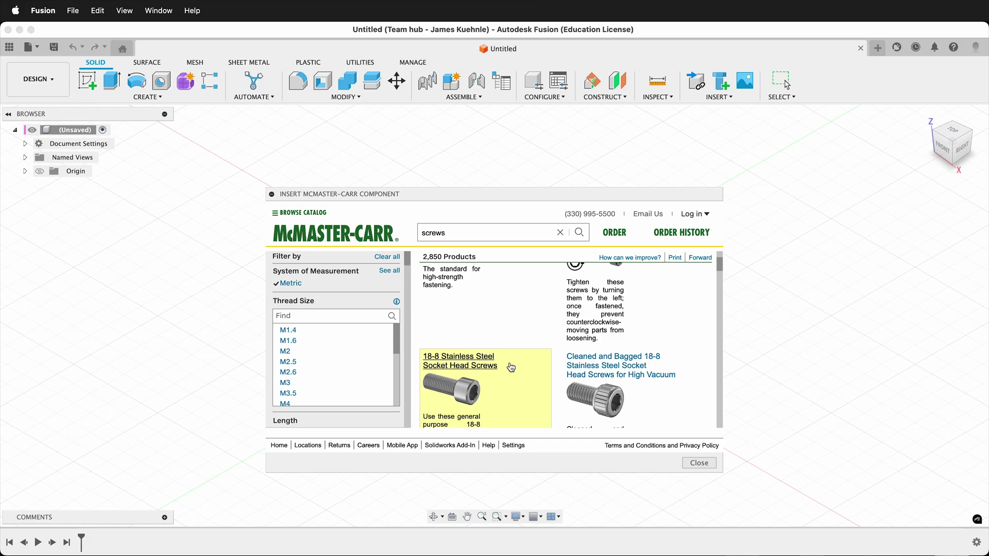
scroll(507, 373, down, 2)
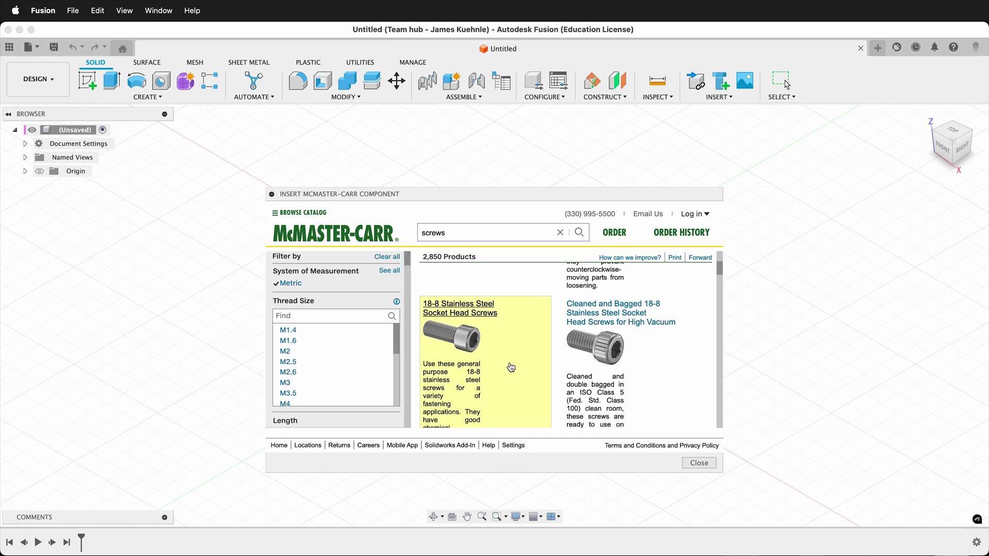
- Open the 18-8 stainless steel socket head screws and show only Fully Threaded ones
click(478, 330)
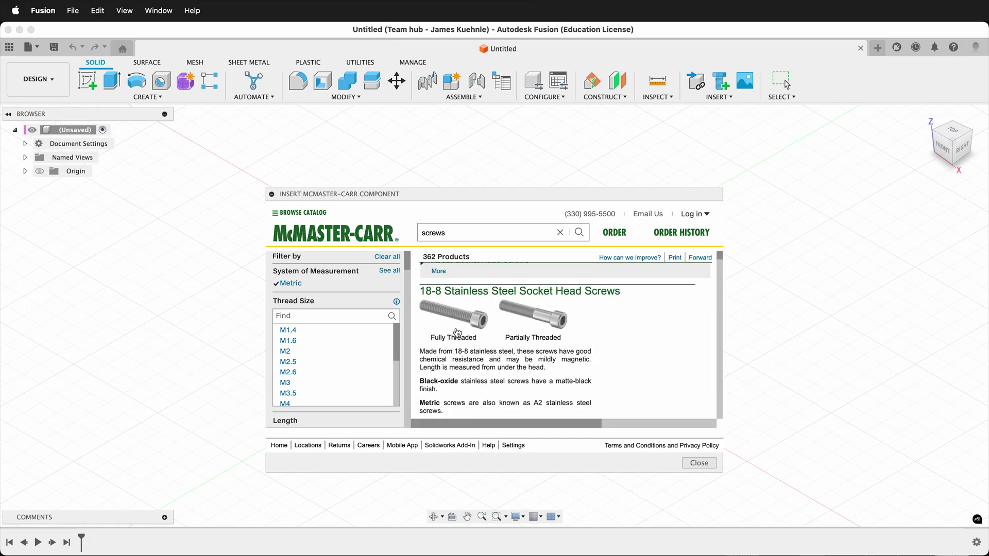
click(457, 332)
scroll(473, 345, down, 6)
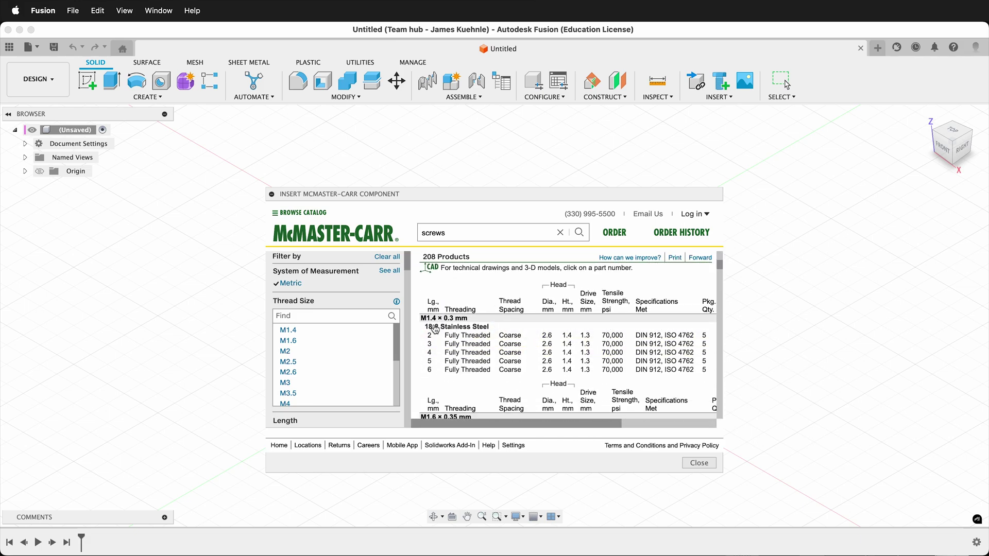
scroll(424, 353, down, 5)
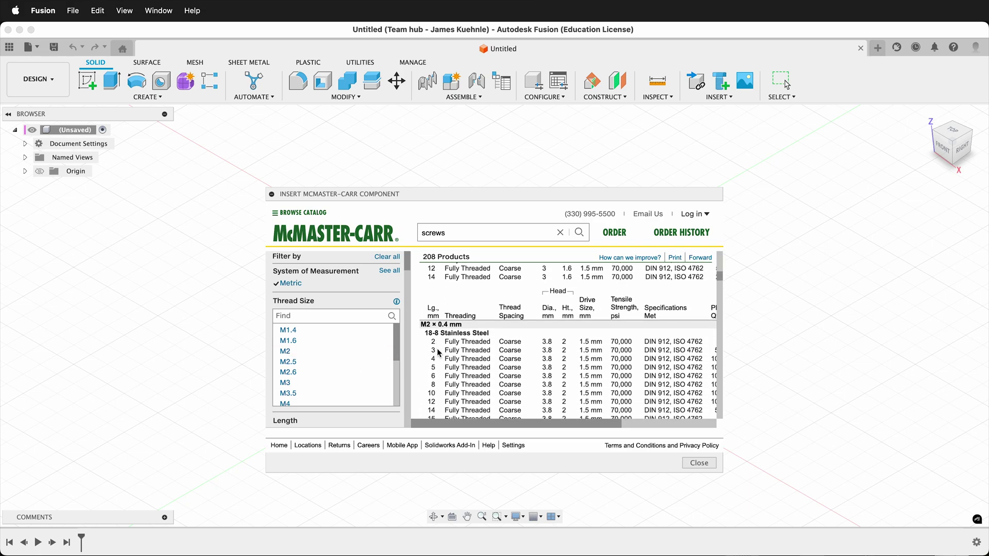
scroll(315, 386, down, 3)
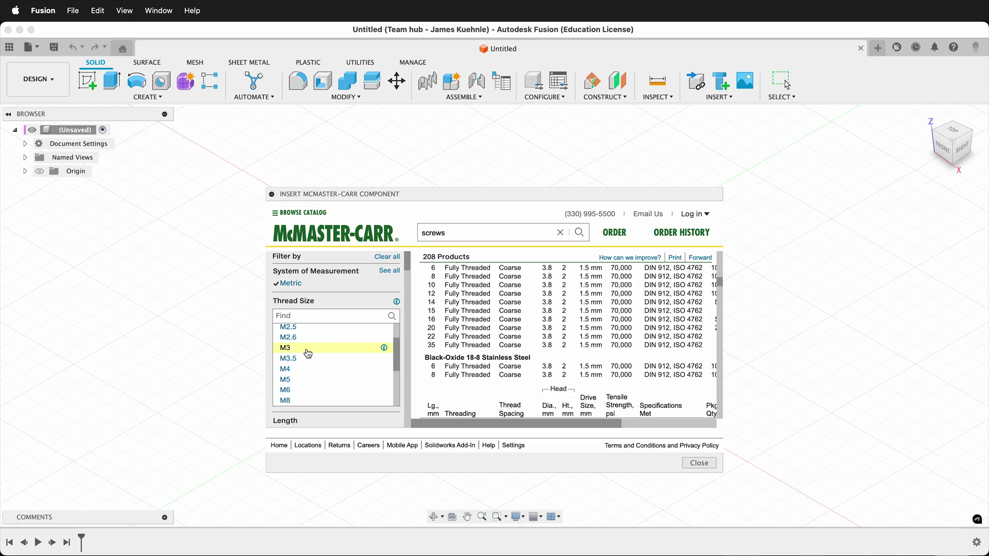
- Filter to M3 thread size and 10 mm length, then scroll to the part numbers
click(308, 353)
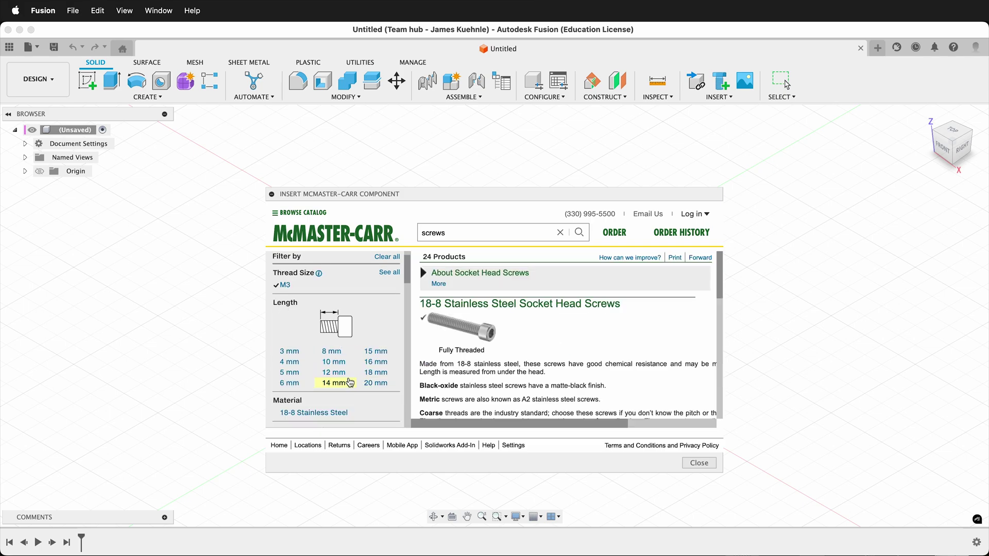
click(333, 362)
scroll(519, 376, down, 3)
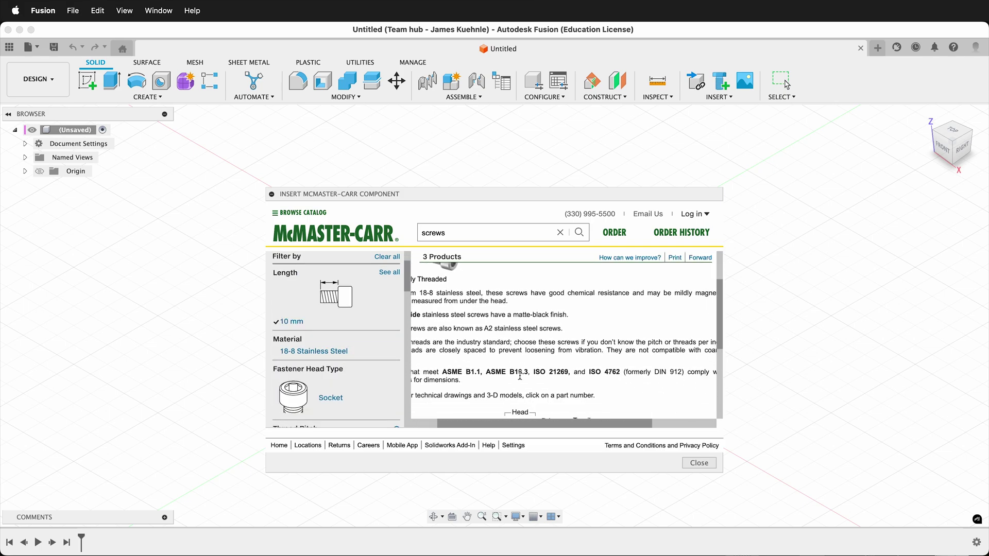
scroll(520, 376, down, 5)
scroll(519, 377, left, 1)
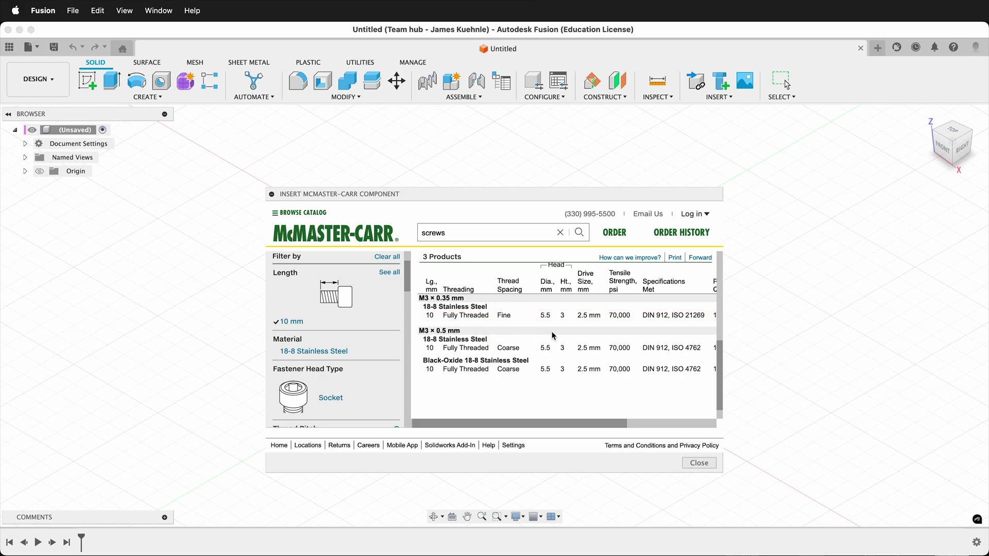
scroll(552, 336, right, 3)
scroll(552, 336, down, 2)
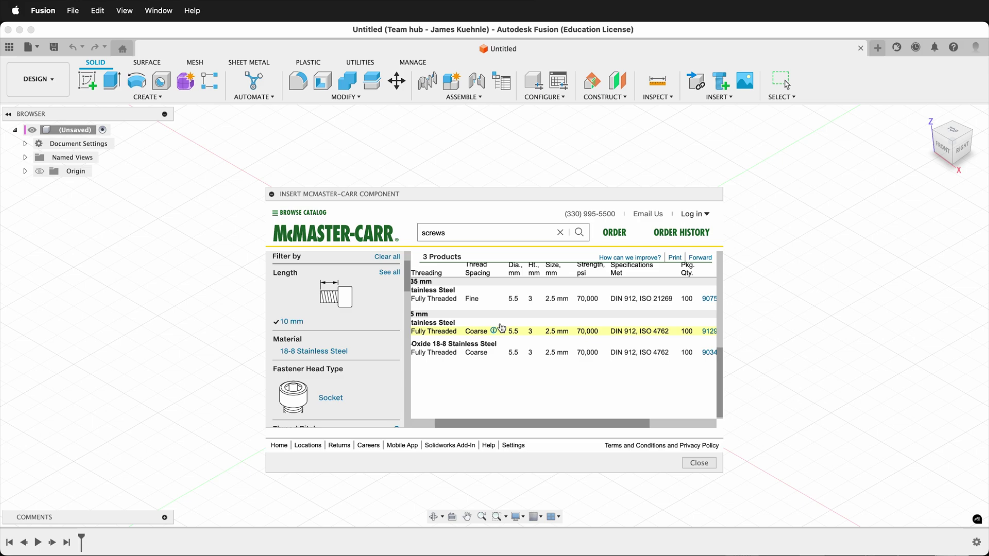
scroll(561, 337, right, 4)
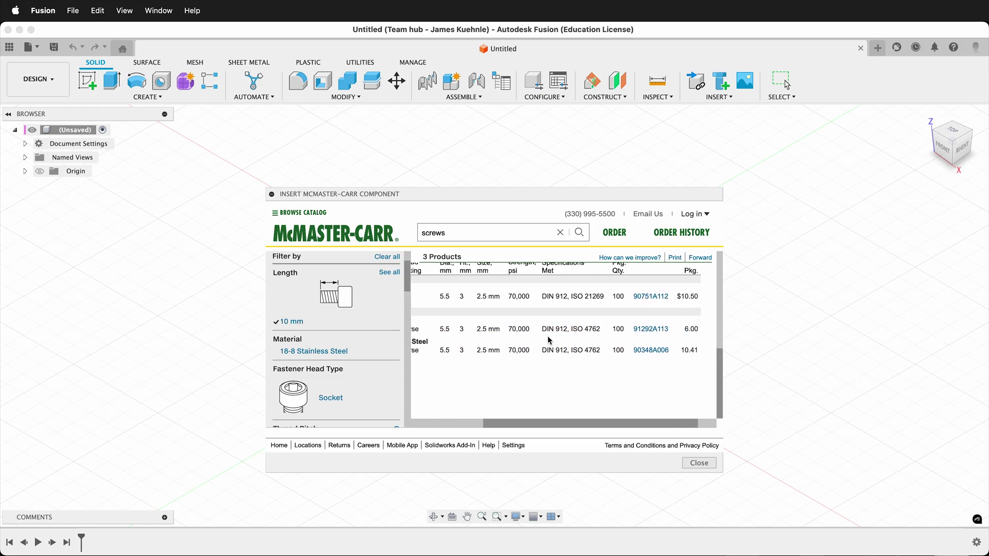
- Insert screw part 91292A113 into the design as a 3-D STEP model
click(620, 333)
scroll(619, 329, down, 3)
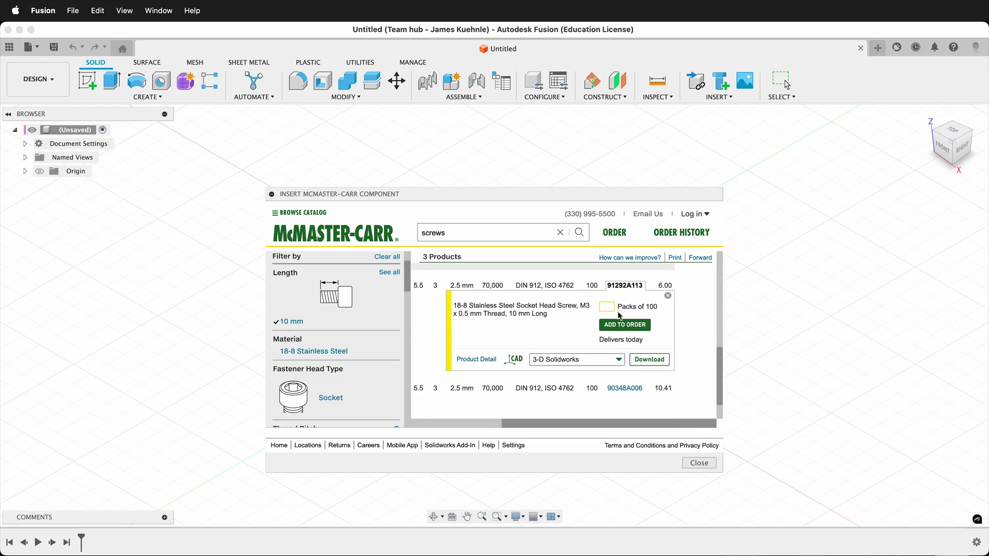
click(620, 320)
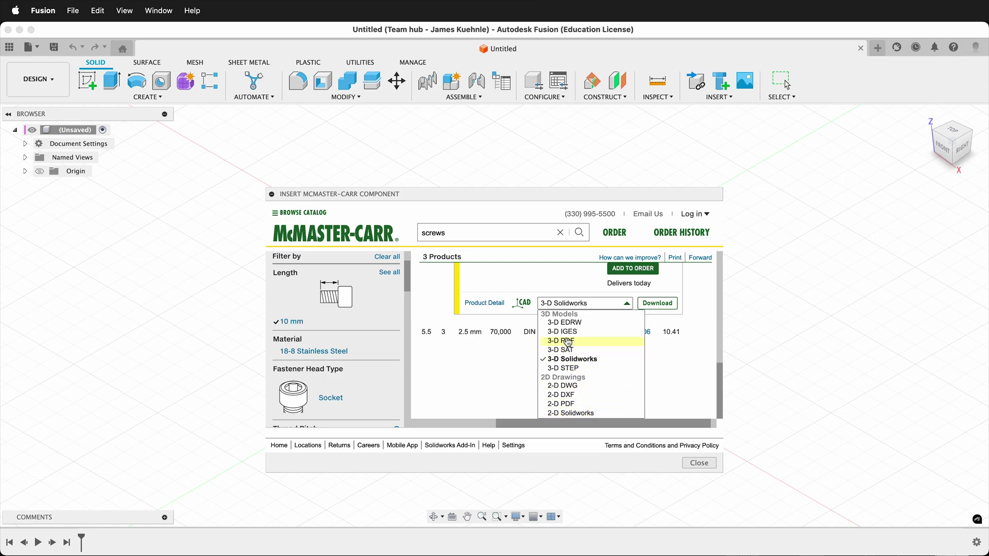
click(573, 369)
click(577, 320)
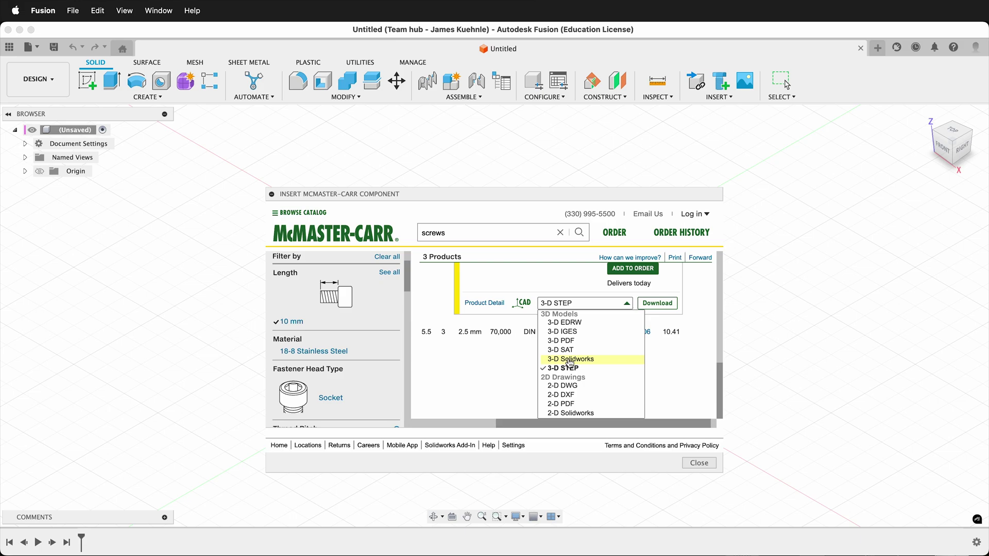
click(662, 310)
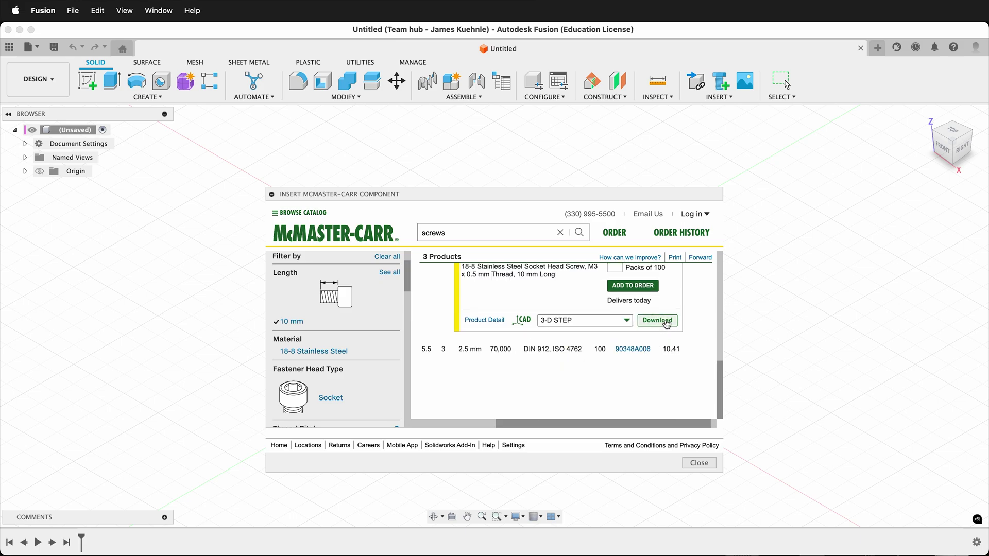
click(666, 321)
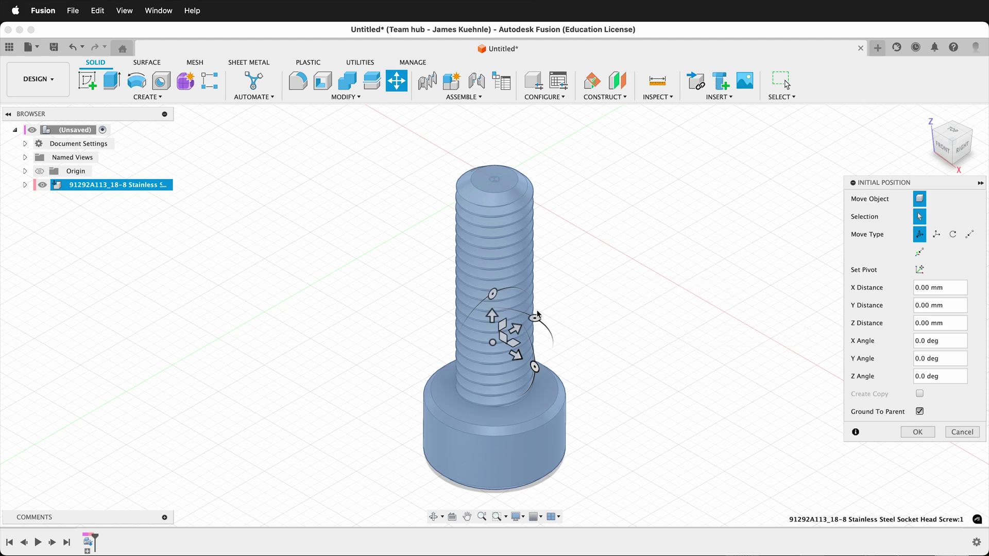
- Rotate the screw 90° about Y so it lies horizontally and confirm its position
drag(492, 293, 584, 298)
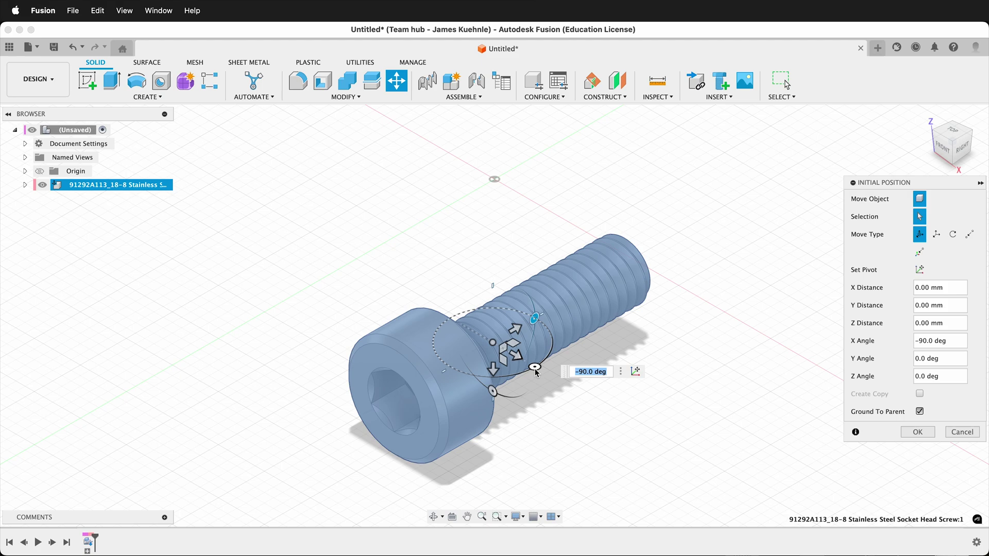
drag(534, 367, 450, 369)
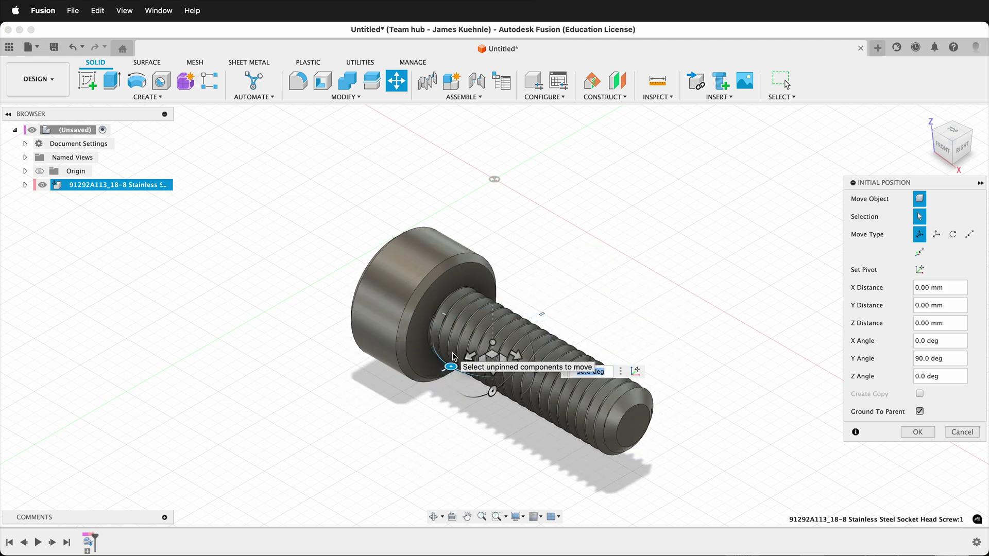
scroll(391, 274, down, 4)
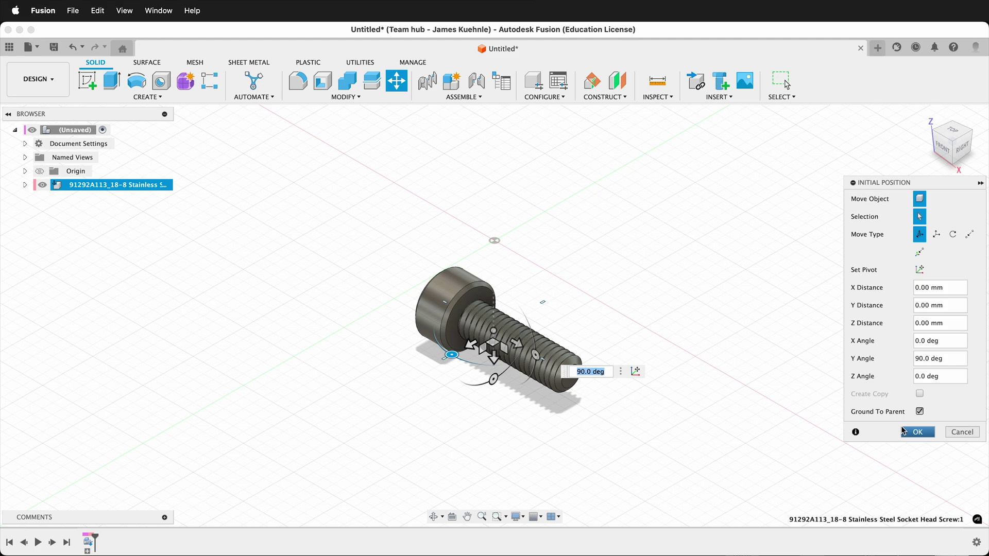
click(917, 433)
- Zoom in and out around the placed screw to inspect it
scroll(572, 355, up, 5)
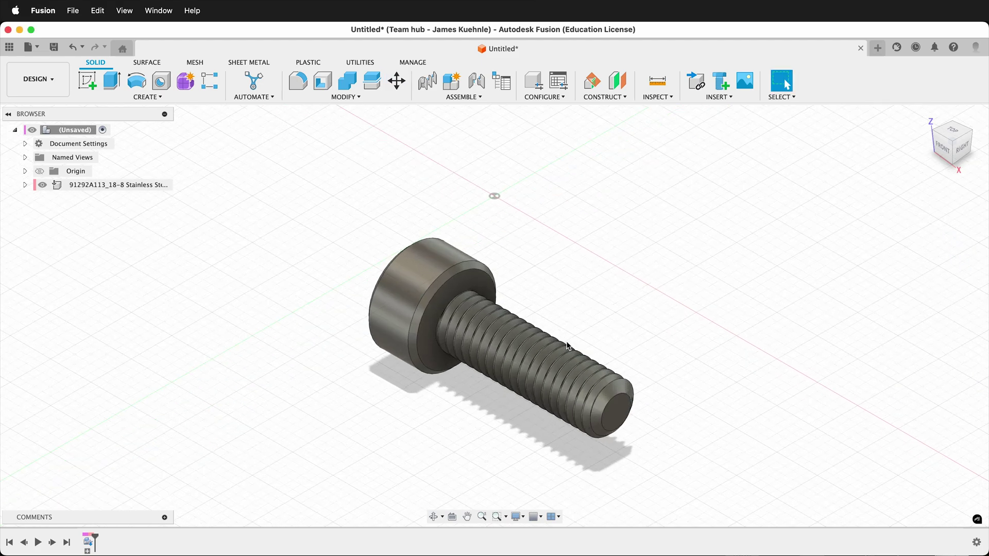
scroll(567, 345, up, 2)
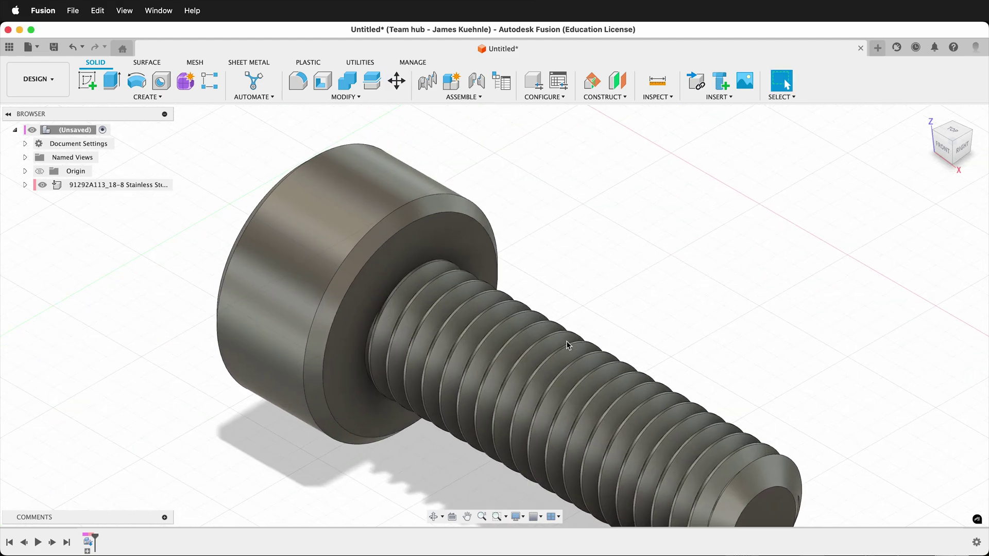
shift+scroll(567, 344, down, 10)
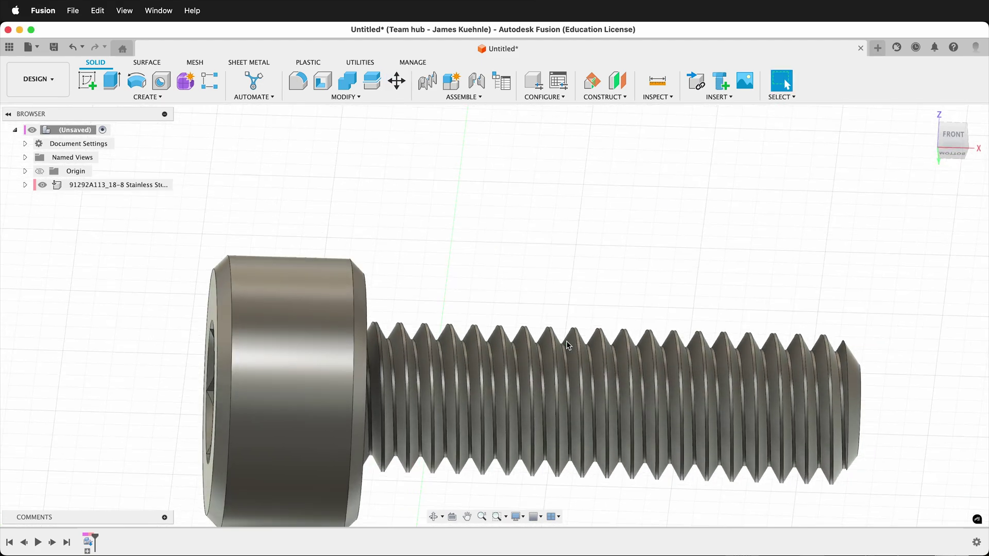
shift+scroll(567, 345, down, 10)
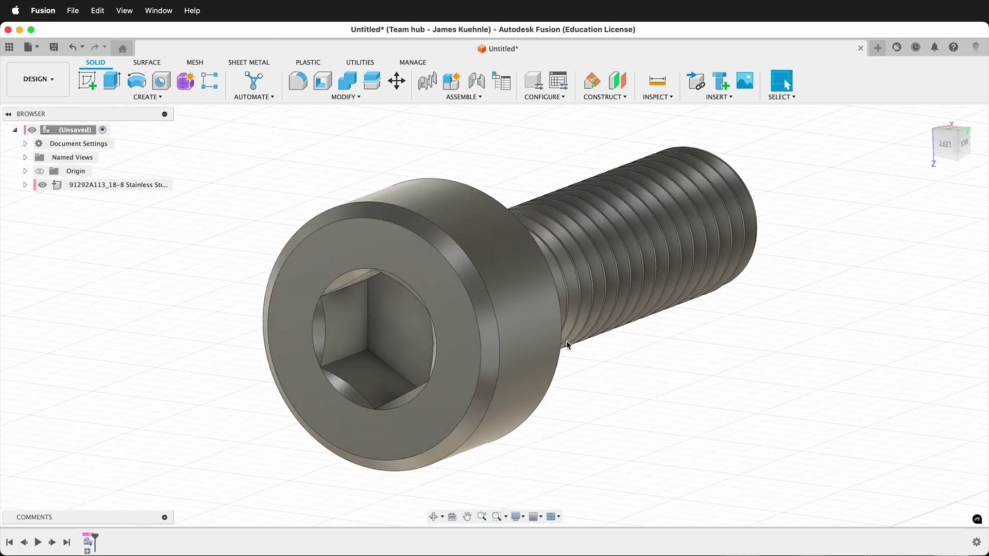
shift+scroll(567, 345, down, 5)
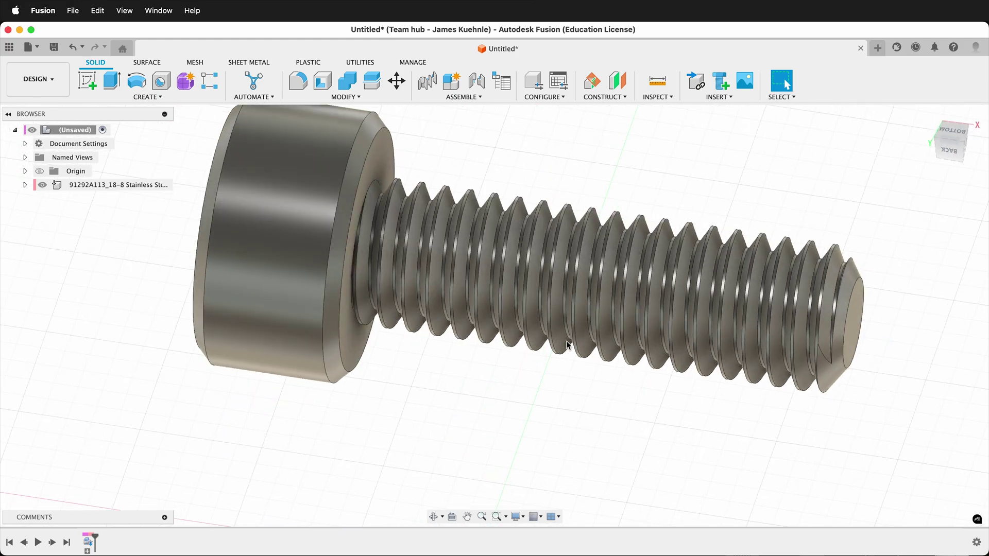
shift+scroll(534, 416, down, 10)
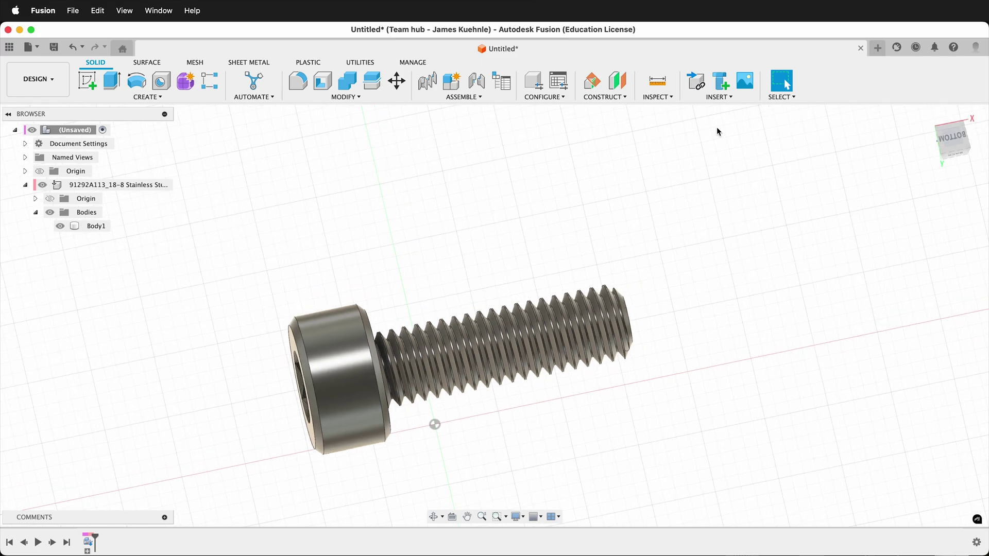
- Open the McMaster-Carr catalog and browse to Nuts > Hex Nuts
click(727, 101)
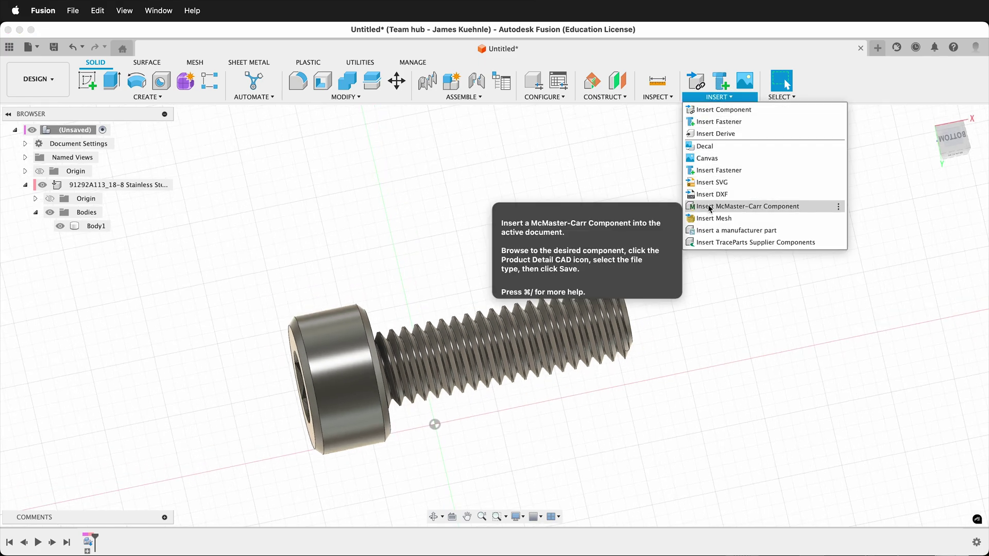
click(747, 206)
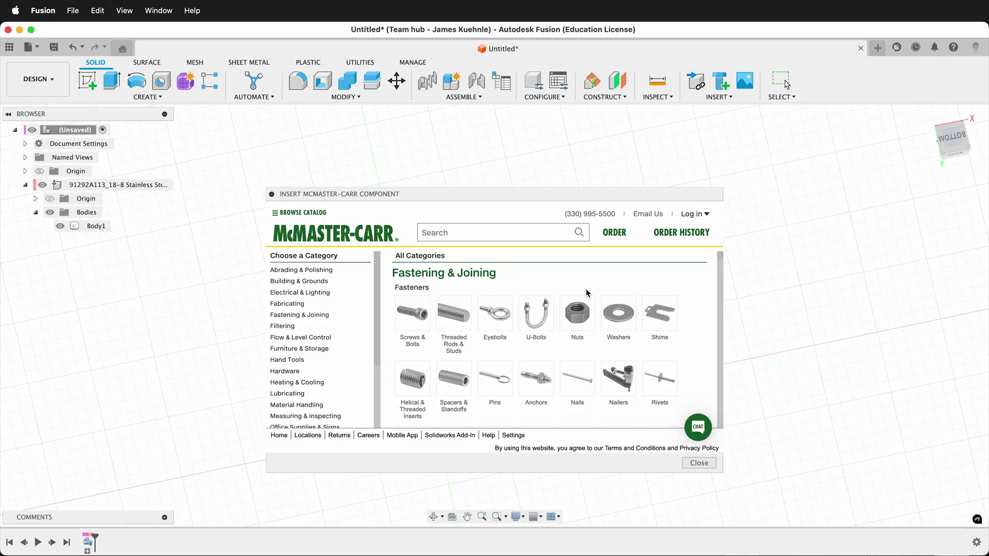
click(577, 315)
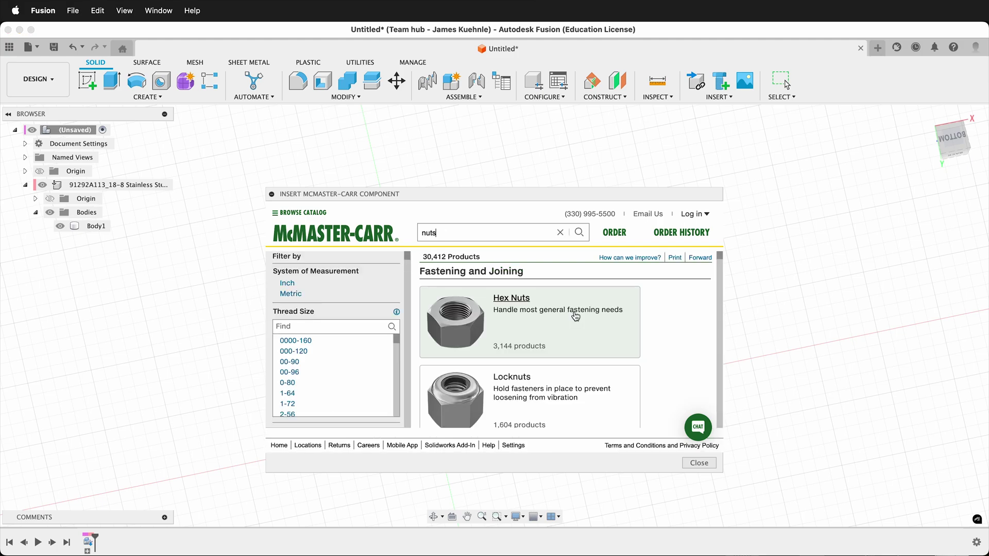
click(489, 332)
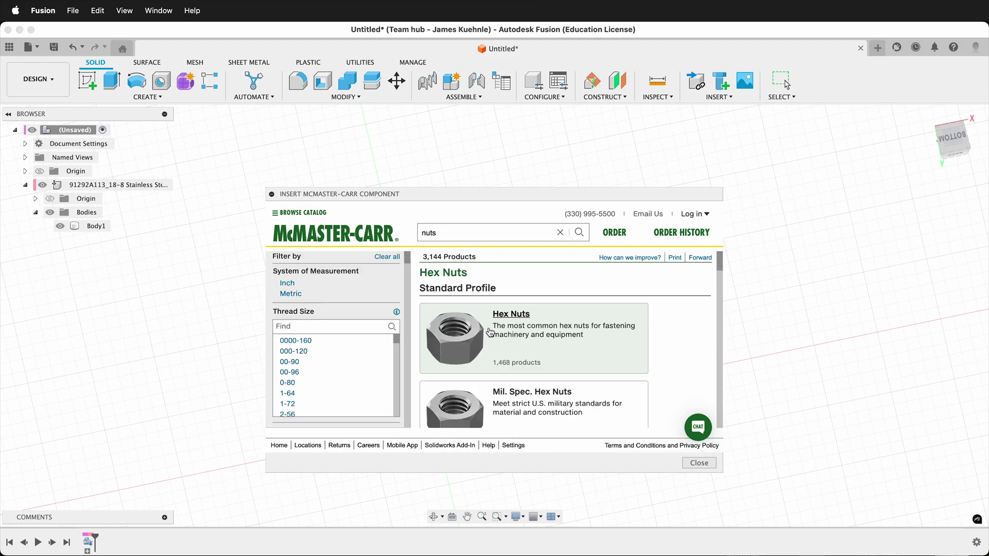
- Filter to Metric M3 nuts and choose 3-D STEP no threads for the black-oxide nut
click(320, 293)
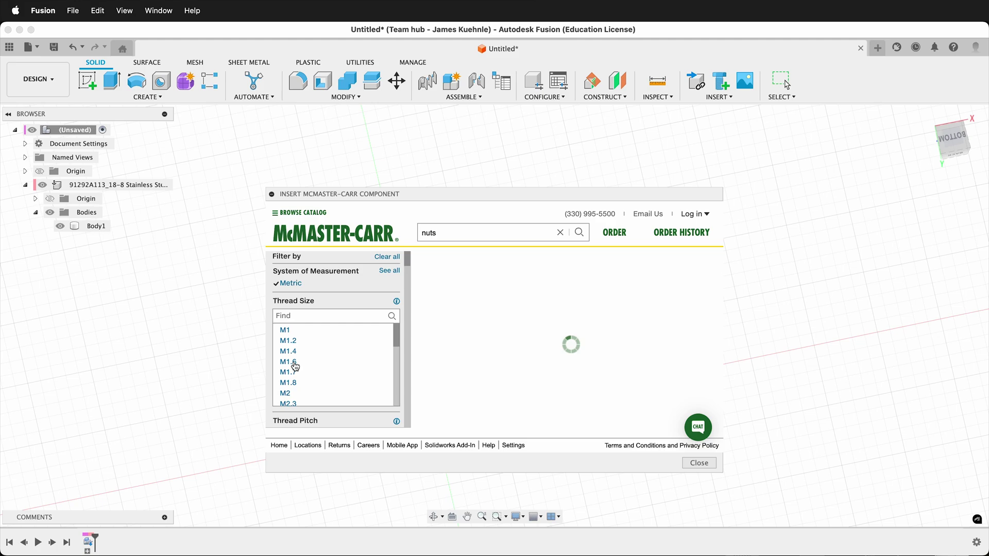
scroll(295, 366, down, 3)
click(285, 381)
scroll(499, 354, down, 3)
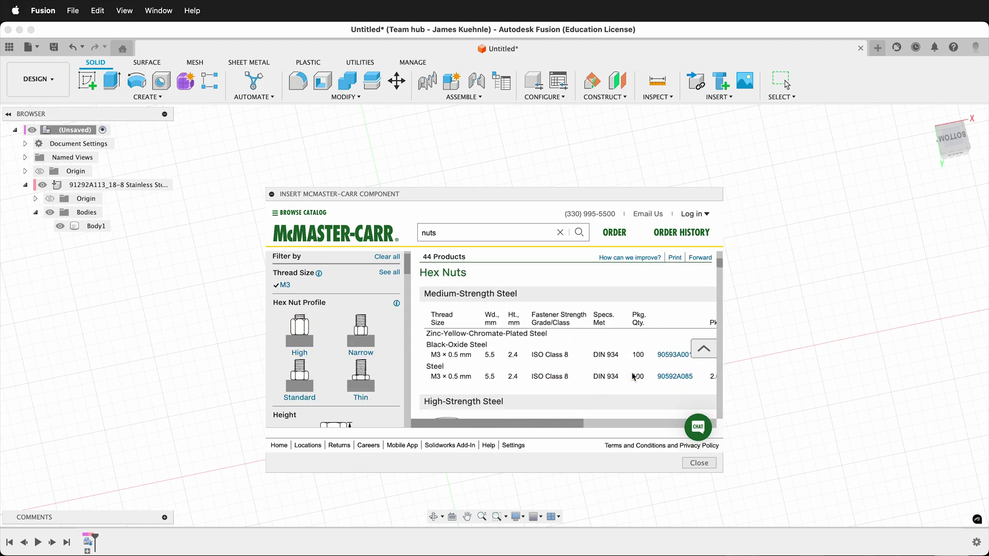
click(674, 355)
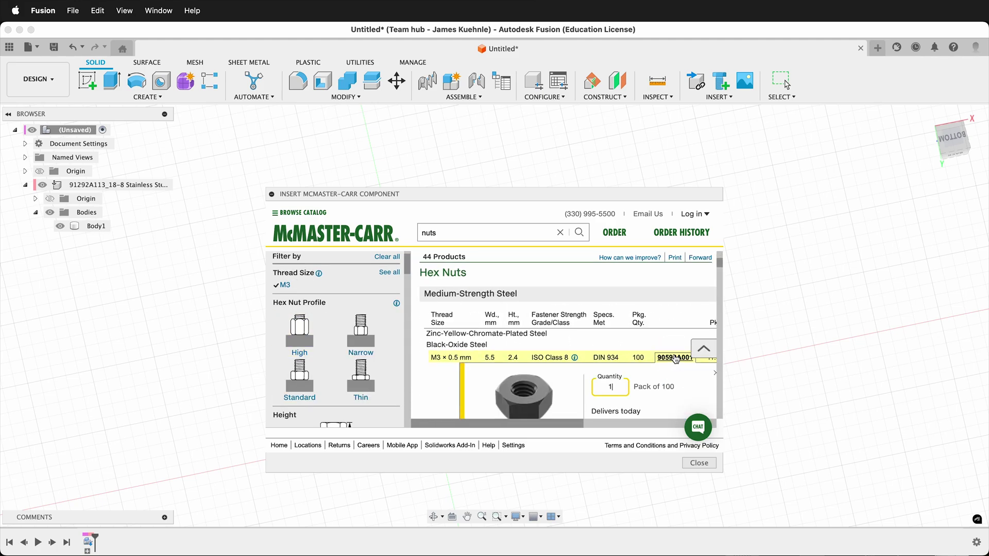
click(642, 383)
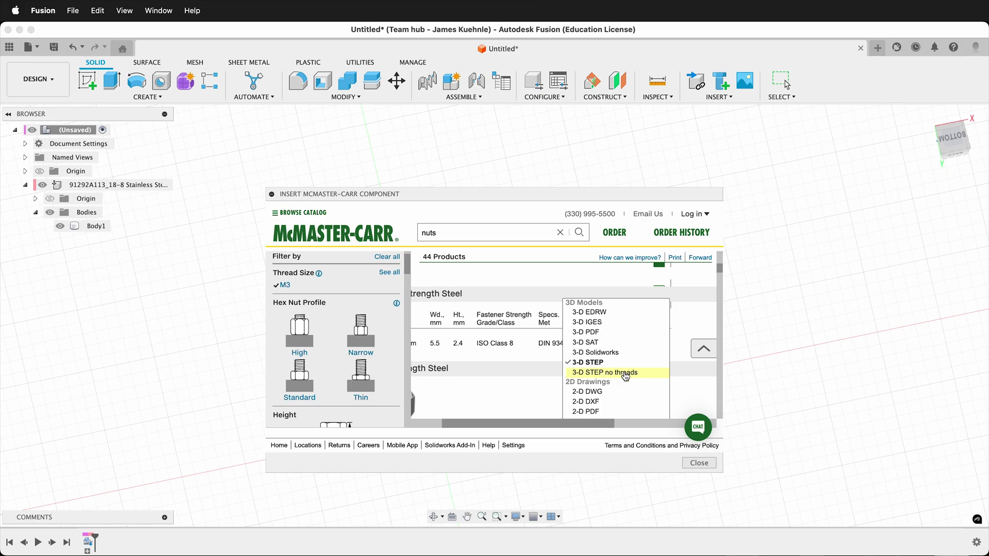
click(625, 375)
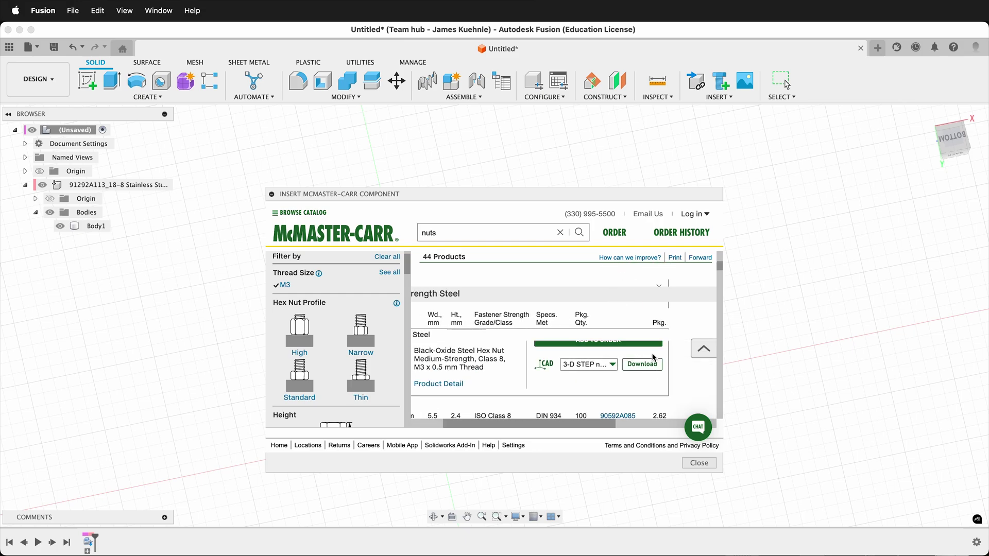
- Insert black-oxide M3 hex nut 90593A001, accept its initial position, and view it from an angle
click(650, 363)
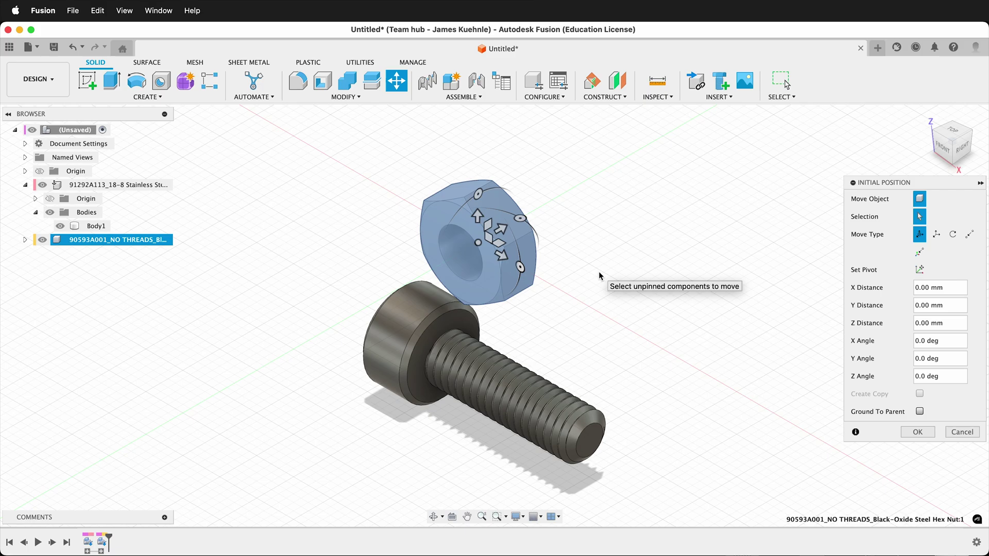
click(917, 432)
scroll(450, 257, up, 5)
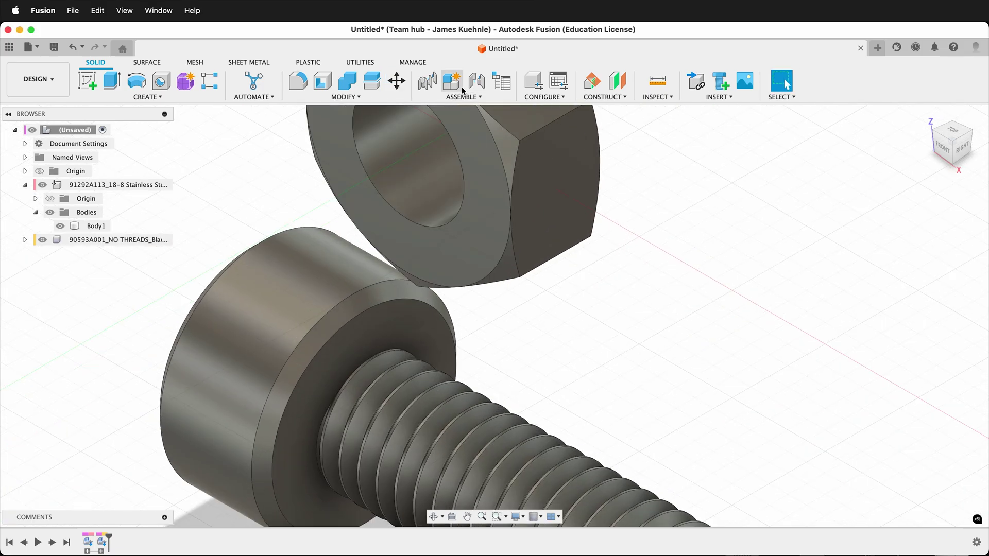
key(shift+F5)
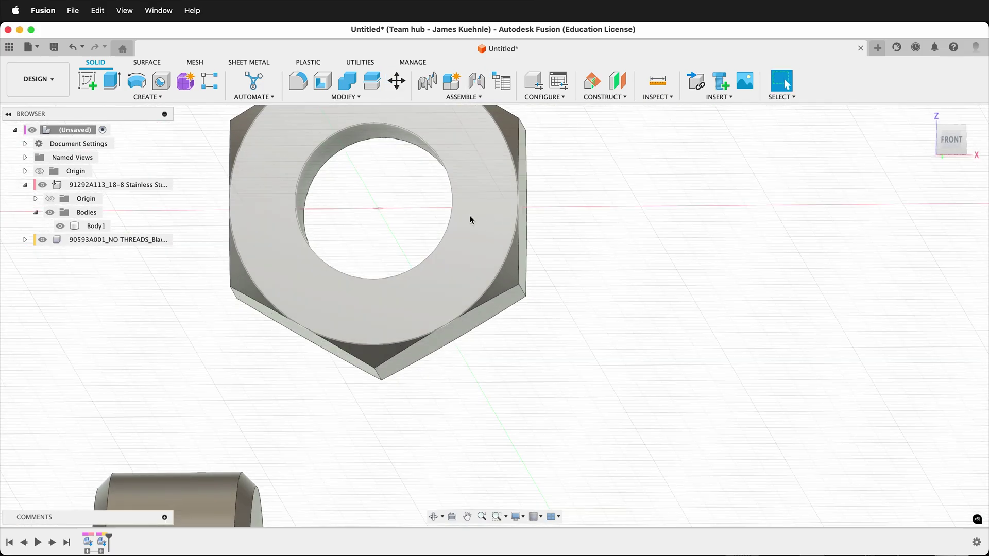
shift+middle_drag(470, 219, 482, 305)
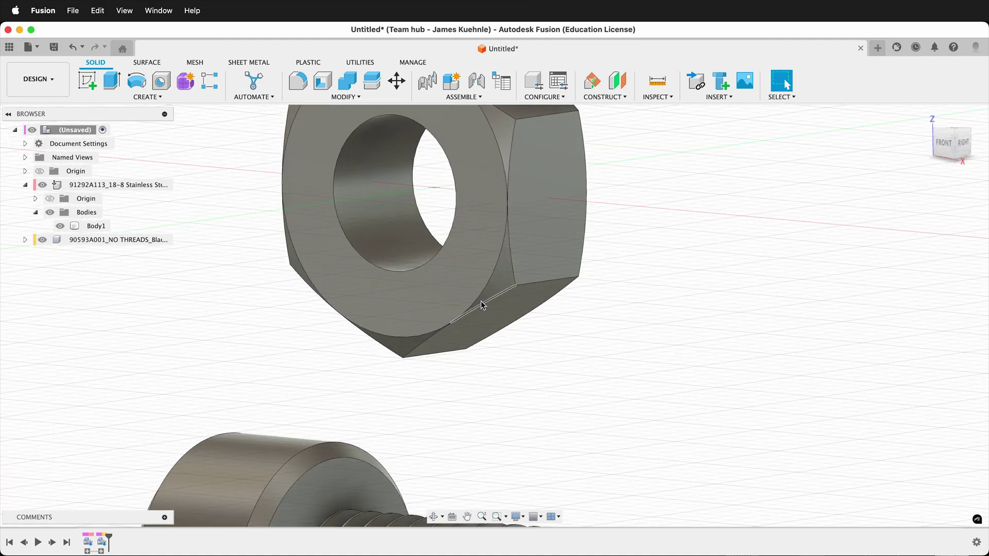
scroll(481, 317, down, 3)
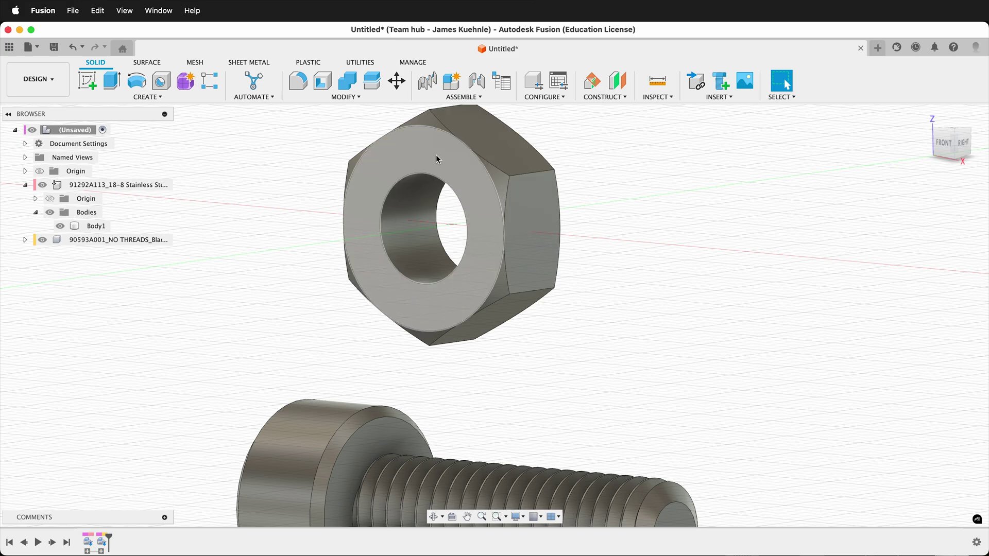
- Join the nut to the screw end with cylindrical joint Cylindrical 1 at -3 mm Z offset
key(j)
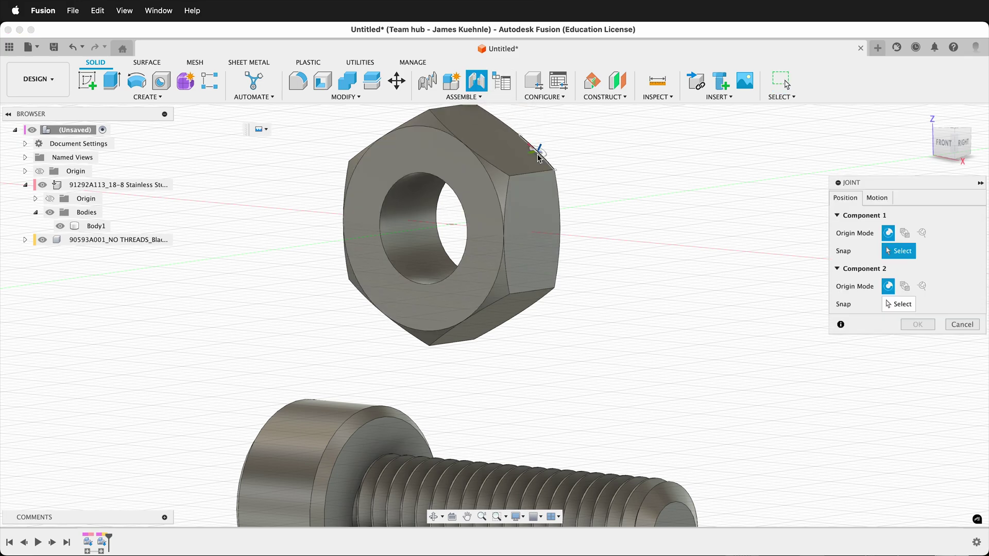
click(455, 193)
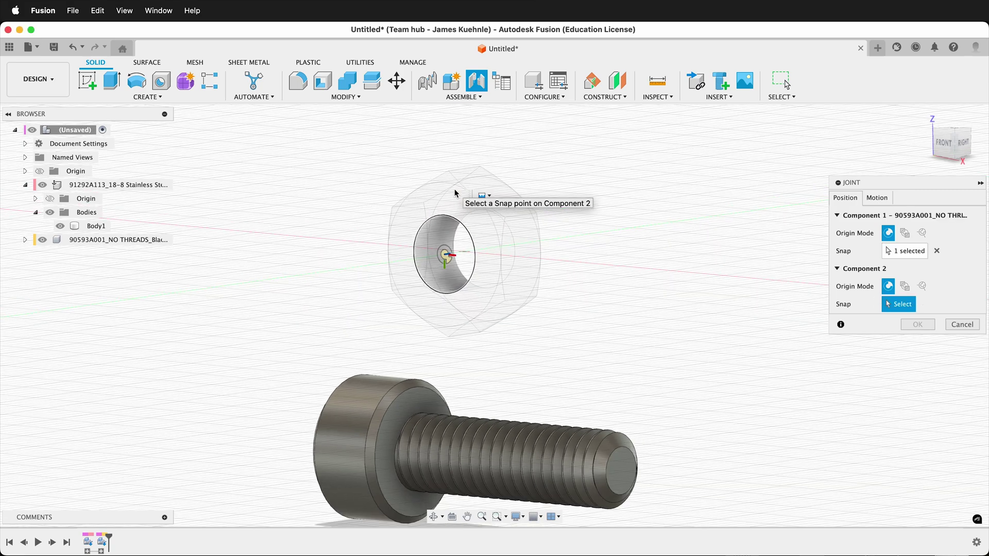
click(621, 477)
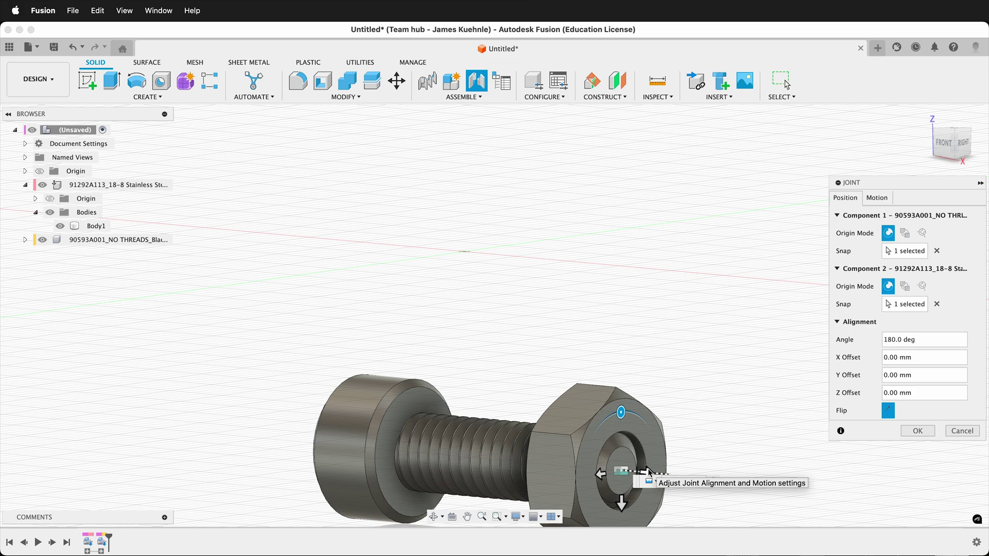
drag(647, 472, 588, 455)
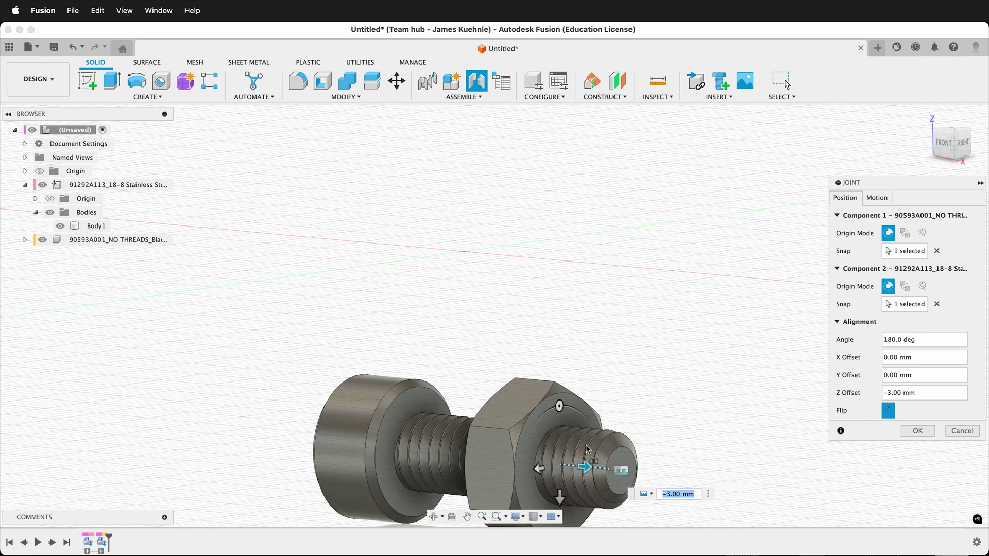
shift+middle_drag(592, 453, 670, 397)
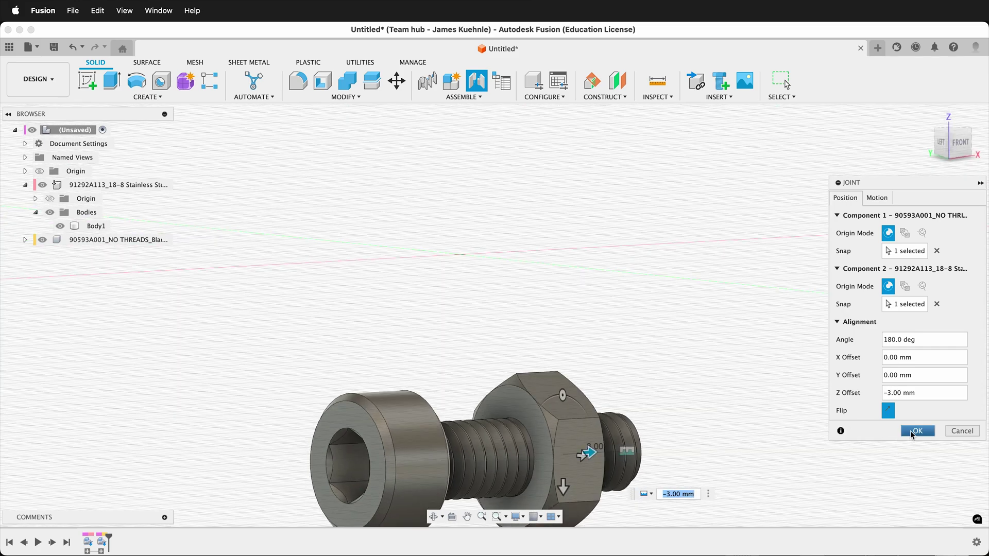
click(884, 198)
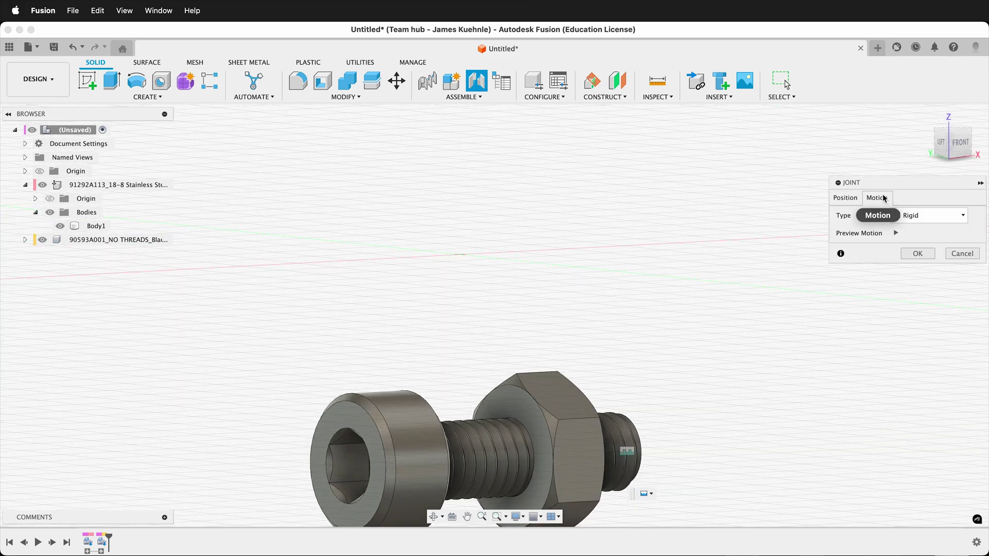
click(907, 217)
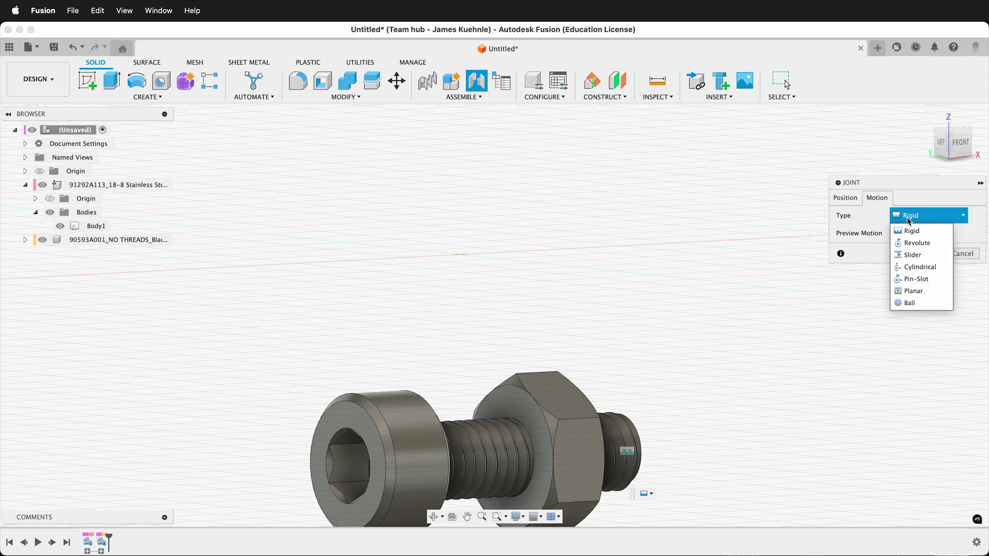
click(921, 267)
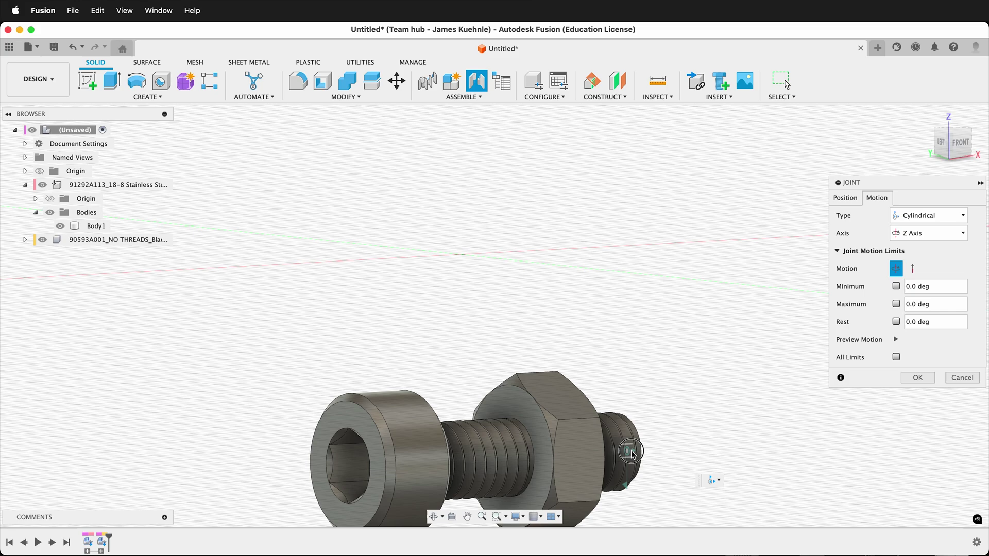
click(918, 378)
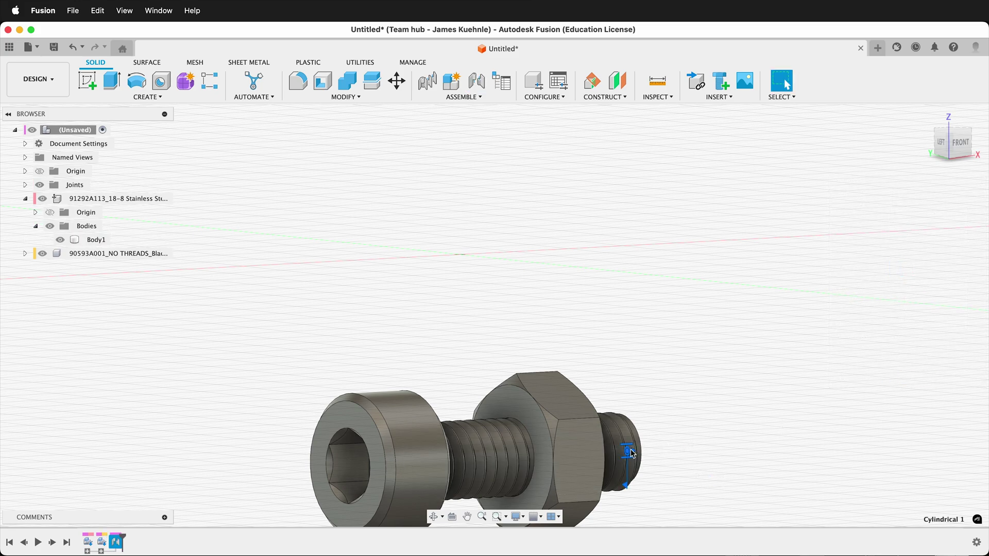
right_click(631, 449)
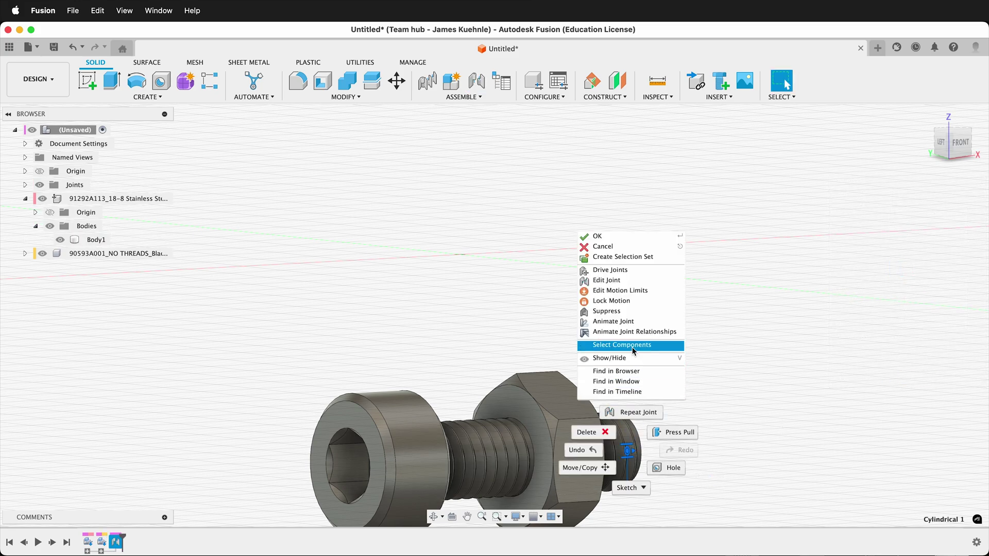
click(611, 271)
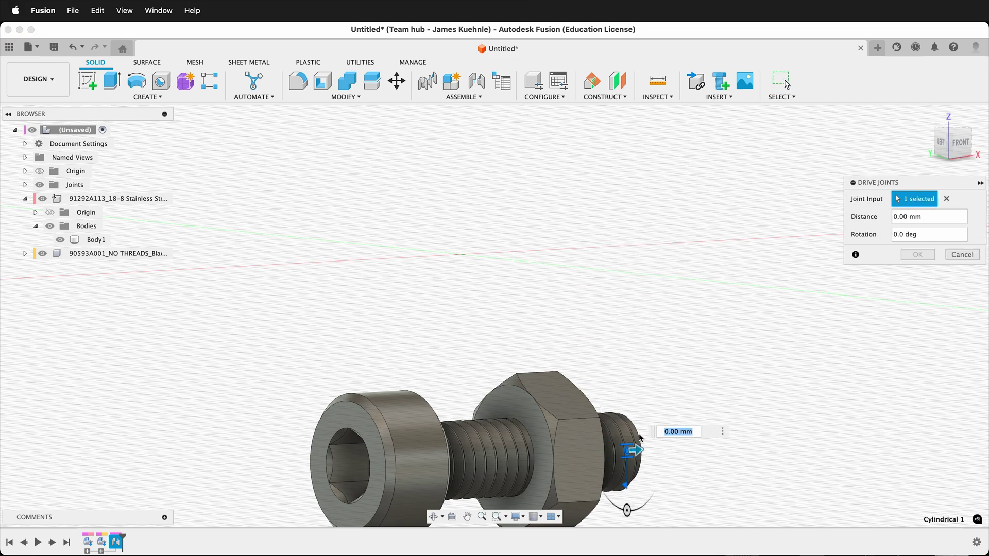
mouse_move(639, 434)
mouse_down()
mouse_move(655, 436)
mouse_move(635, 436)
mouse_move(644, 436)
mouse_up()
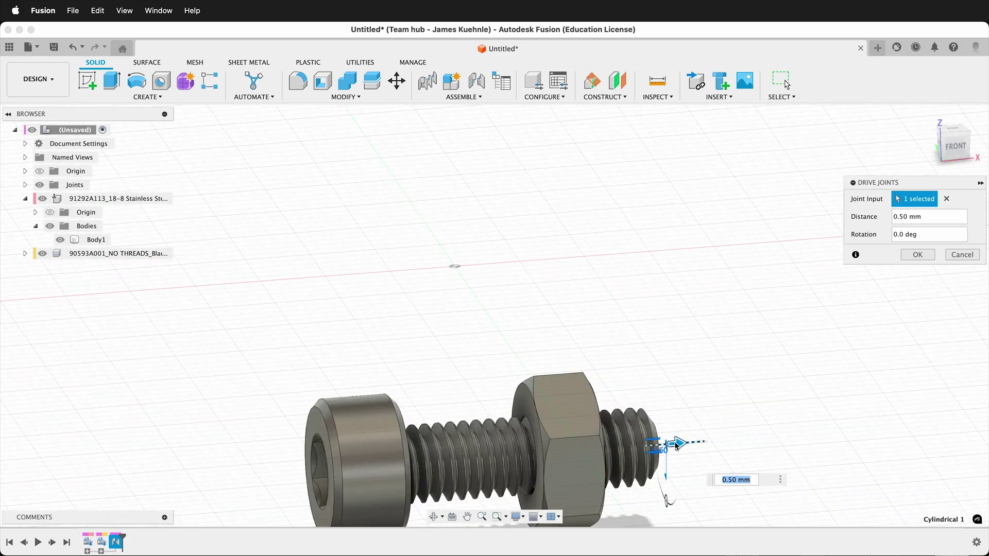
mouse_move(665, 444)
mouse_down()
mouse_move(641, 444)
mouse_move(664, 443)
mouse_up()
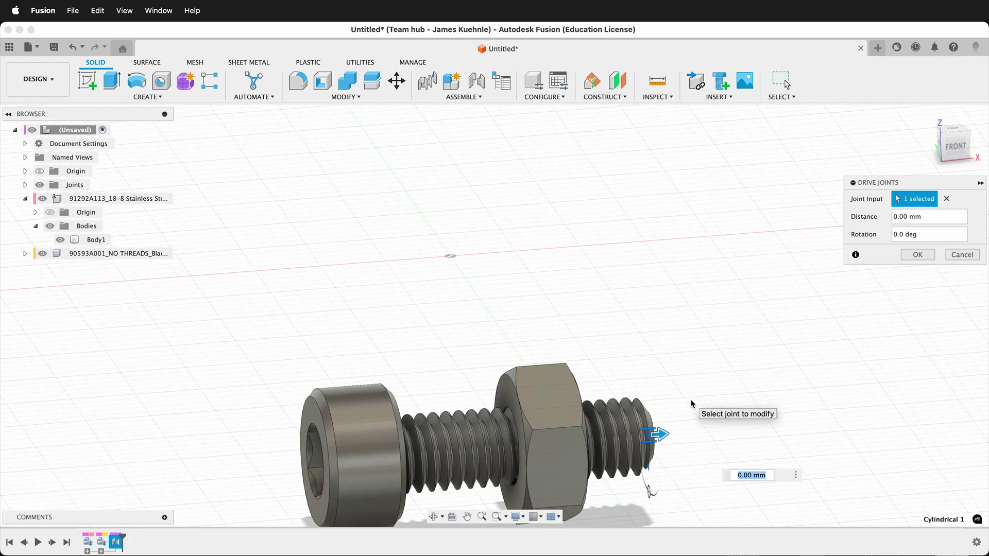
scroll(690, 400, down, 5)
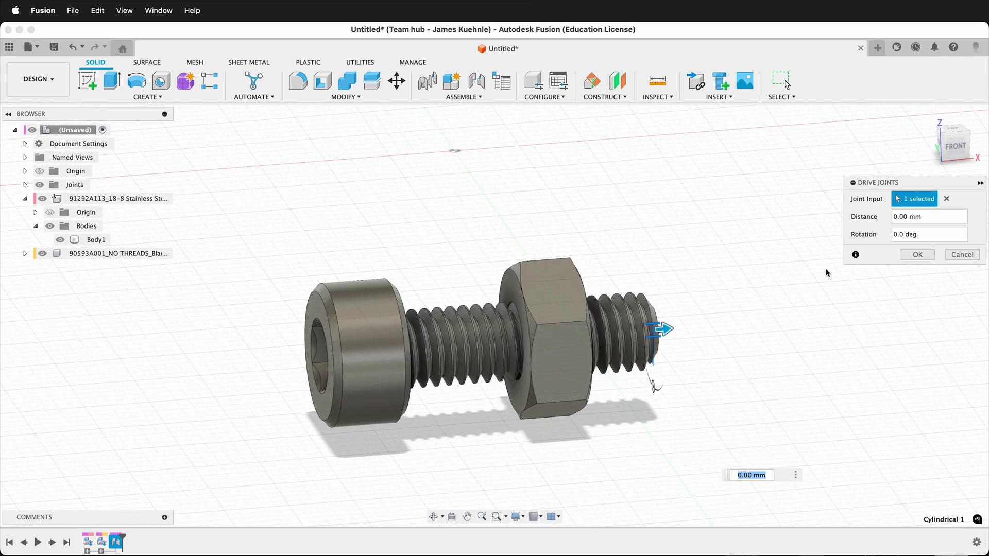
click(917, 255)
click(602, 373)
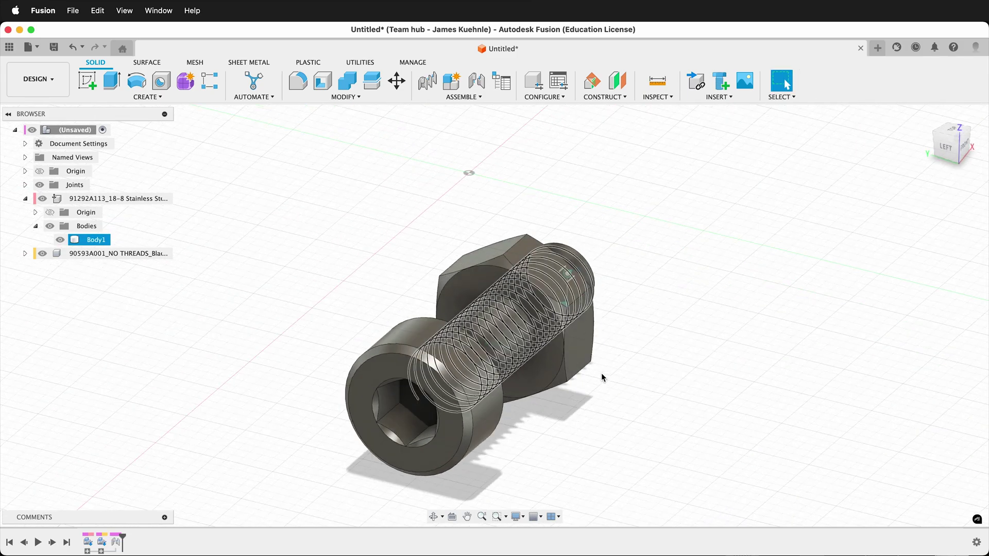
shift+scroll(601, 372, left, 10)
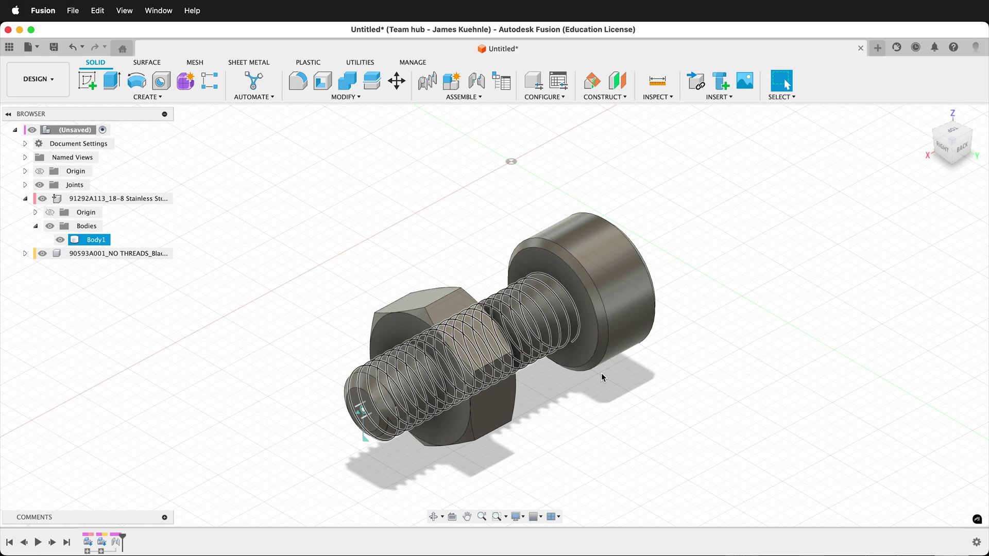
click(601, 372)
scroll(635, 375, up, 2)
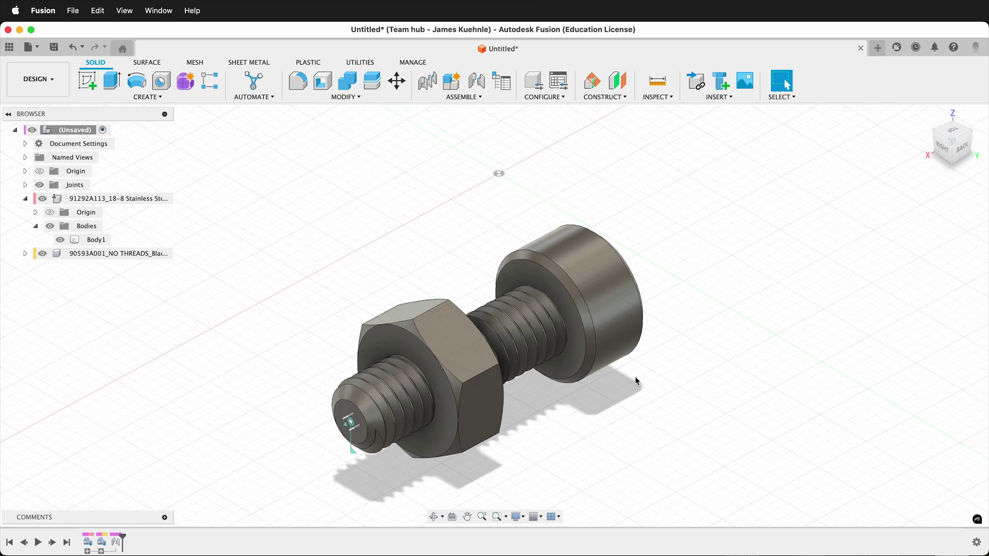